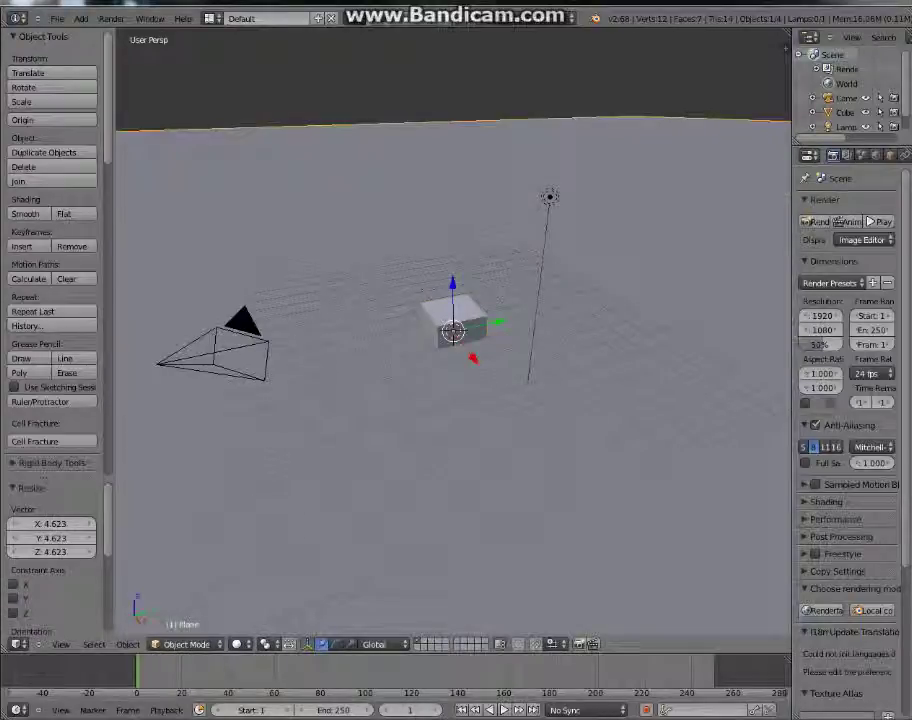
right_click(456, 318)
right_click(530, 290)
key("g")
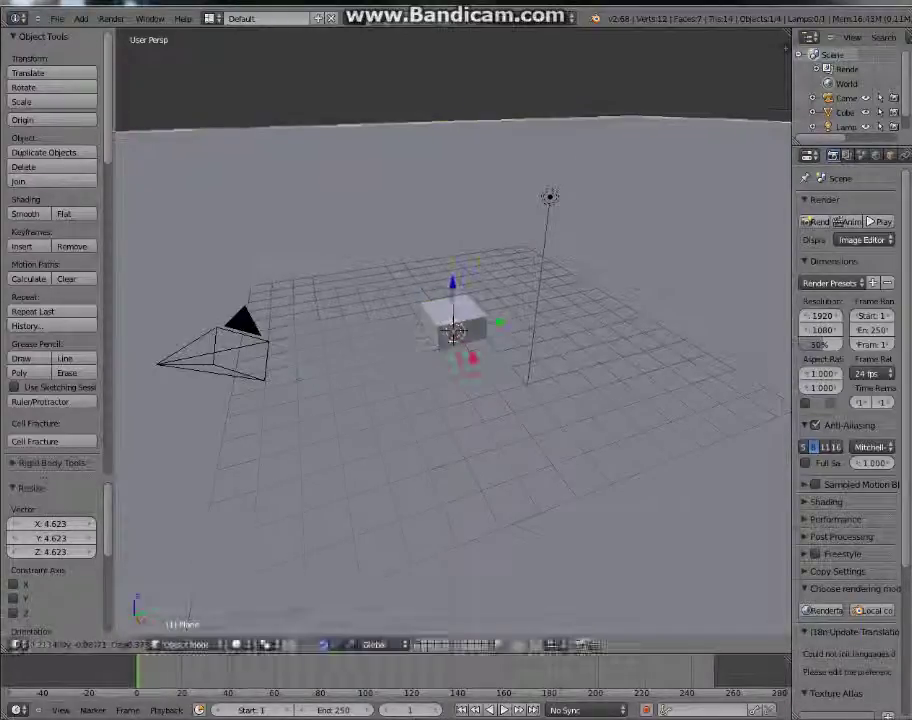
key("Escape")
Step: Delete the lamp from the scene and switch to the camera view
right_click(550, 197)
key("Delete")
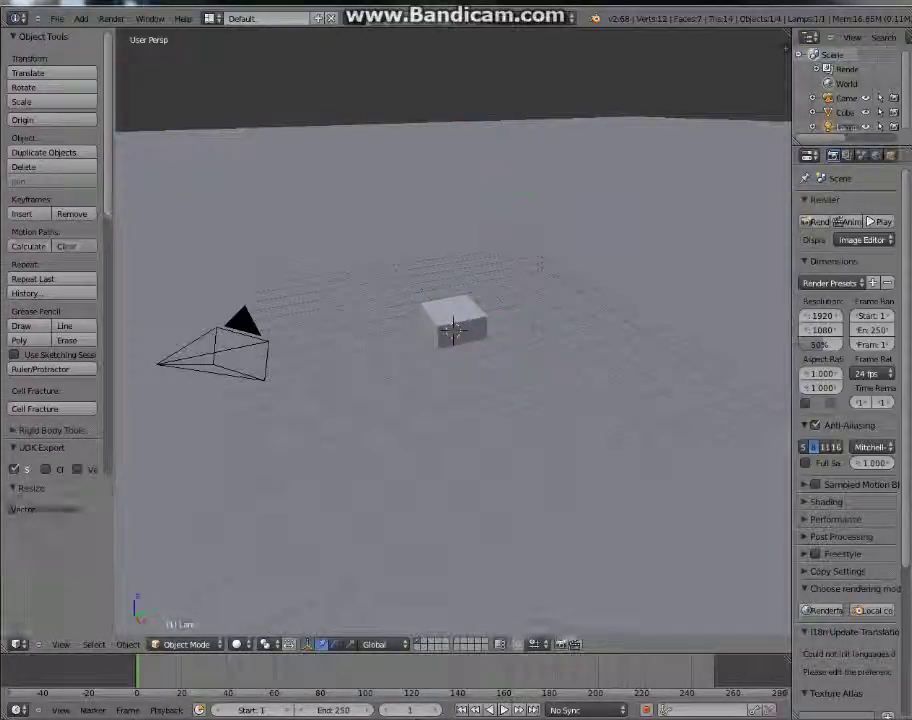
key("KP_0")
Step: Raise the cube about 0.97 units along the Z axis
right_click(441, 322)
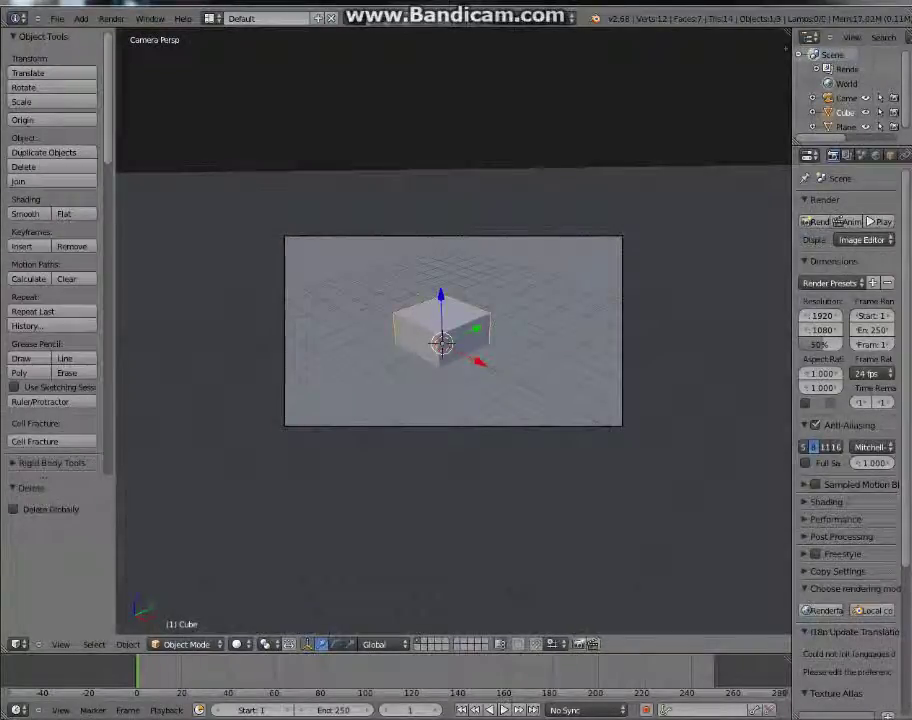
left_click_drag(441, 296, 441, 298)
key("s")
key("z")
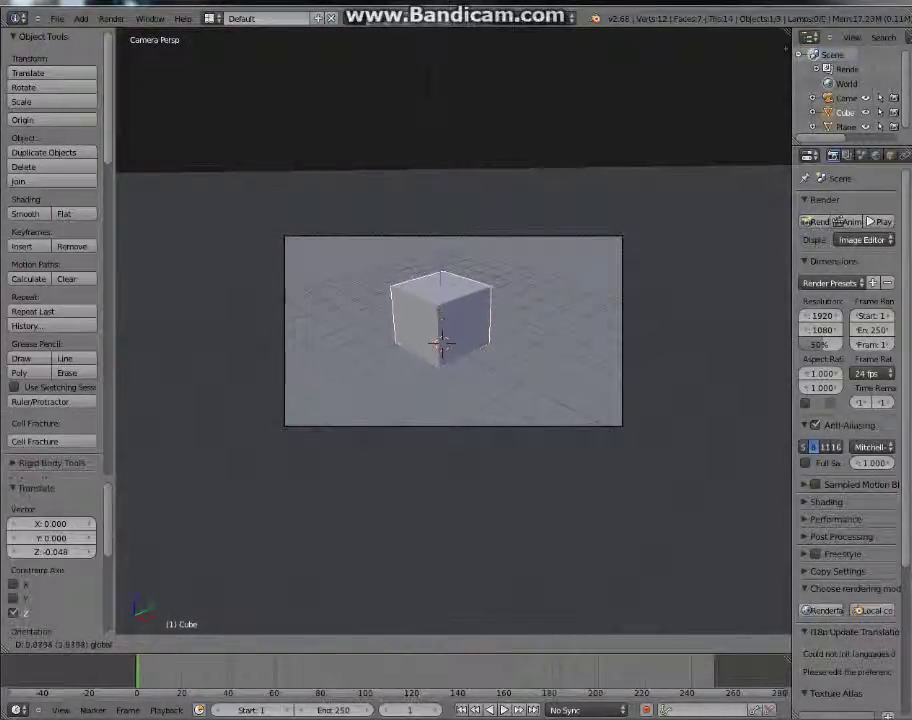
key("Return")
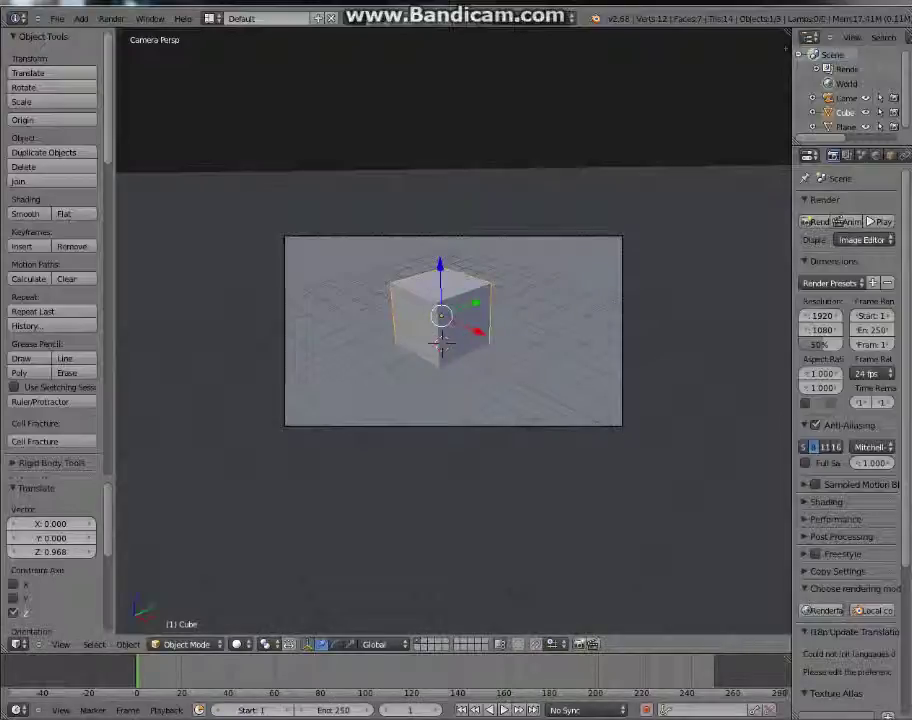
Step: Show the cube's transform values and set its Z location to 0
key("n")
scroll(720, 330, "up", 3)
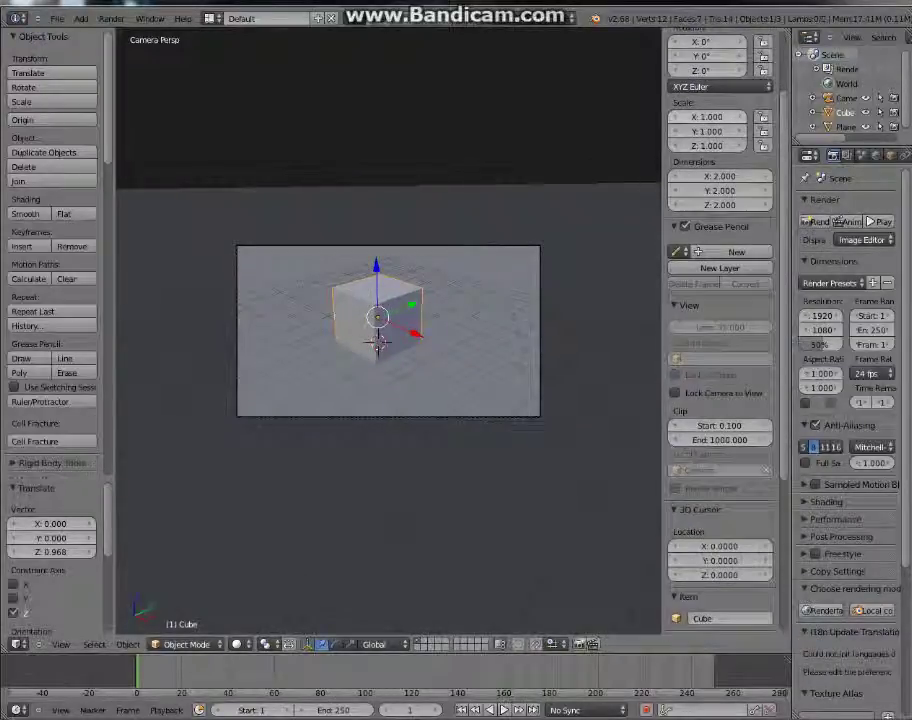
scroll(720, 330, "up", 3)
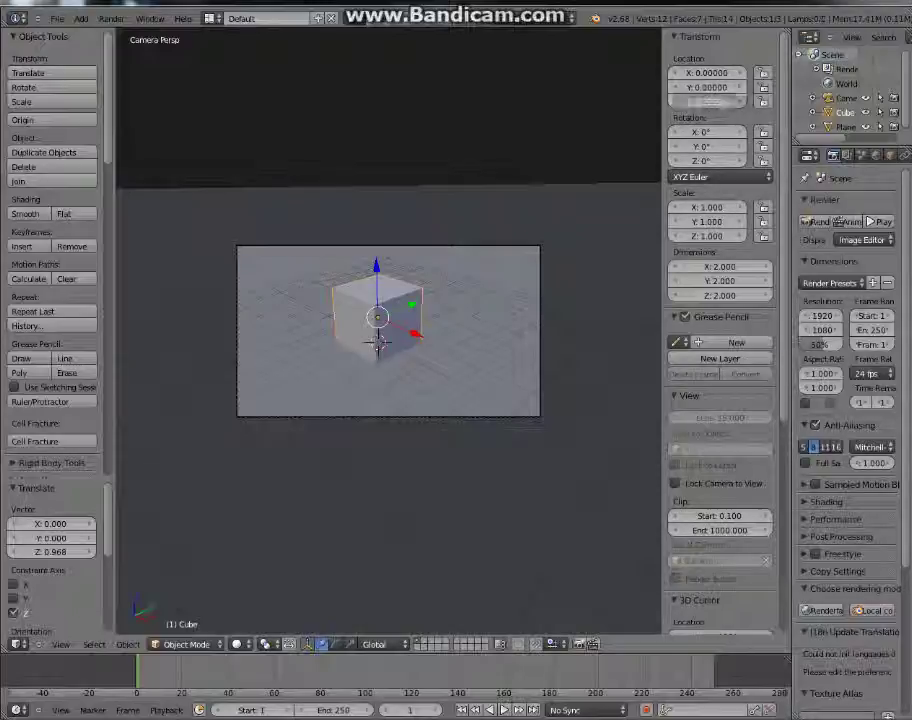
left_click(707, 102)
type("0")
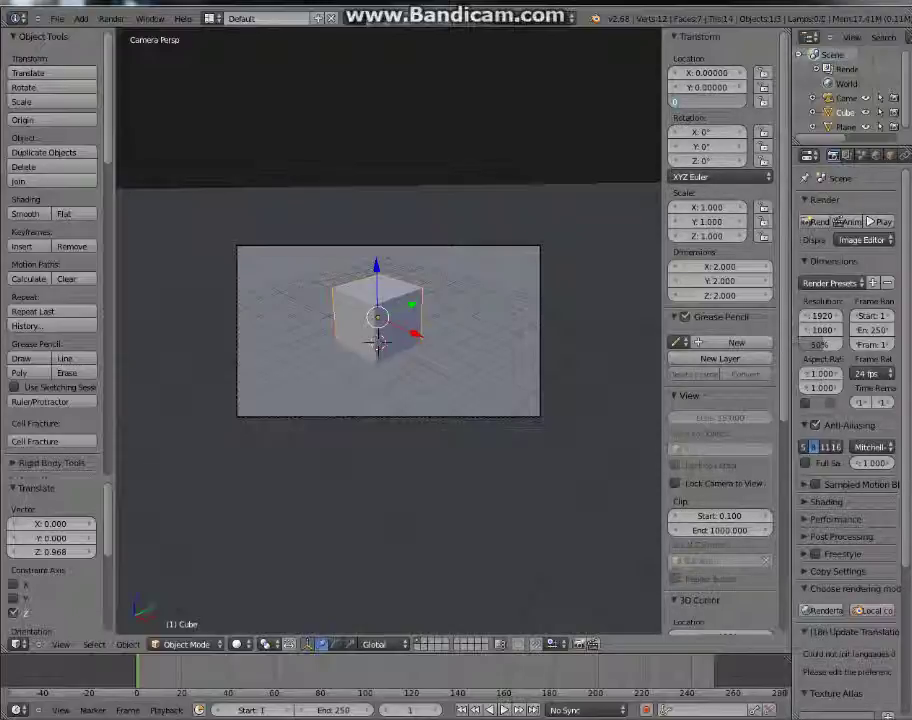
key("Return")
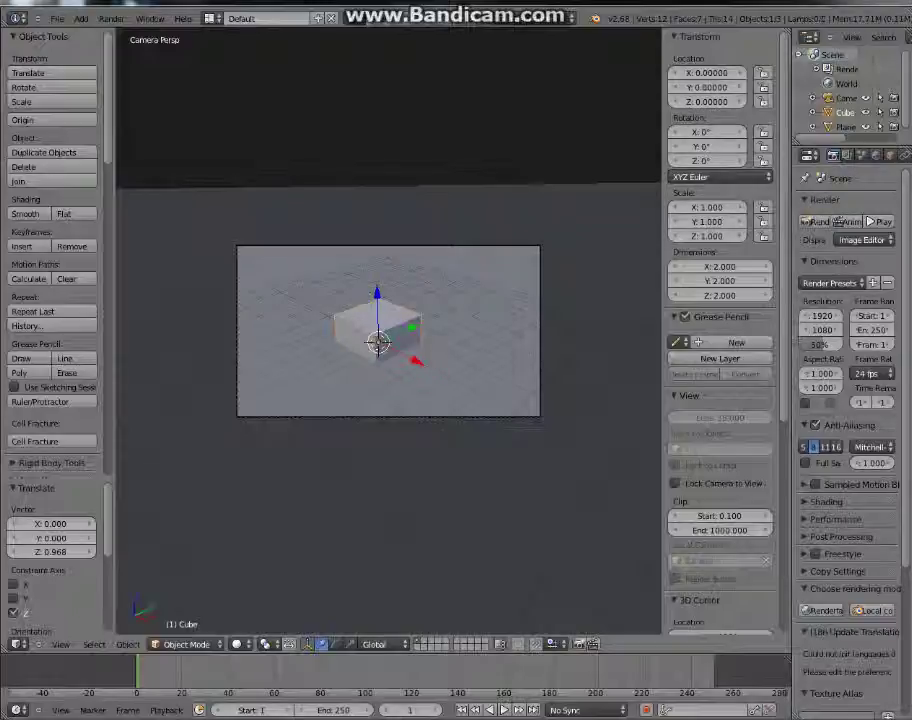
Step: Set the cube's Z location to 0.5
left_click(707, 102)
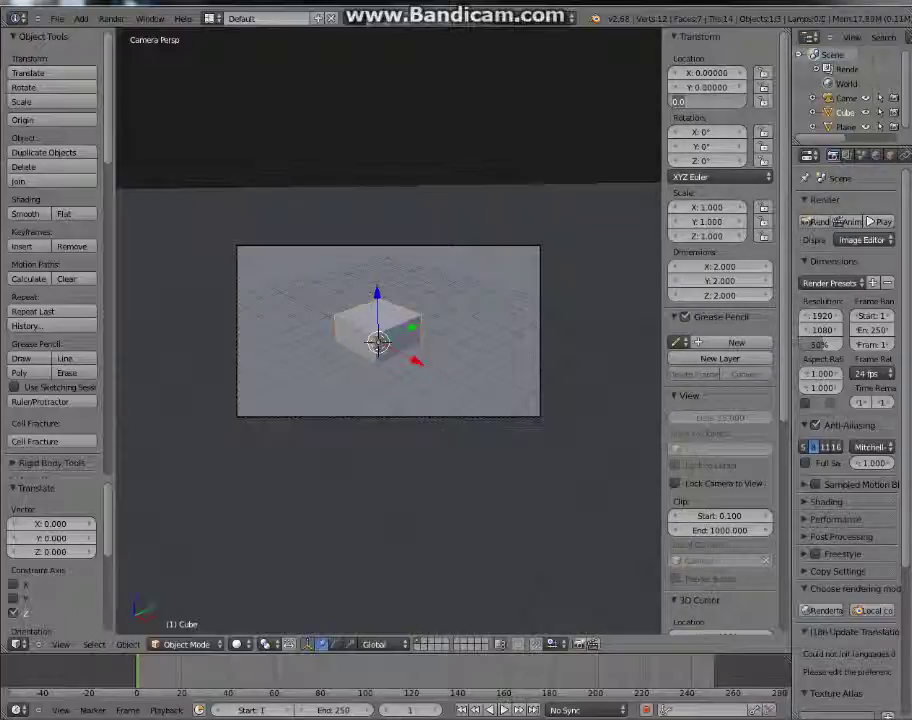
type("50")
key("Return")
left_click(707, 102)
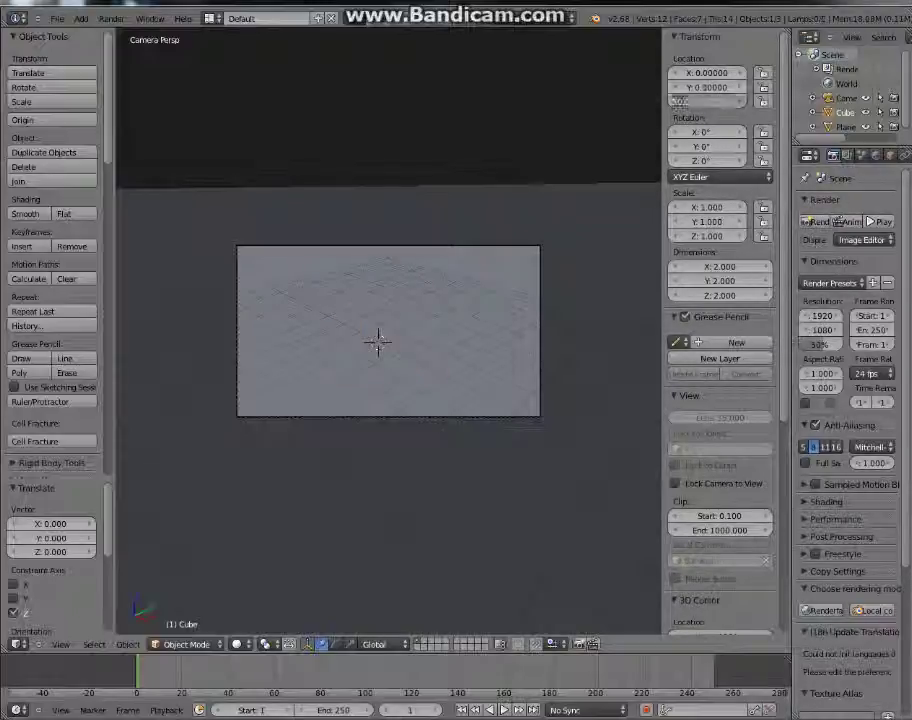
type(".5")
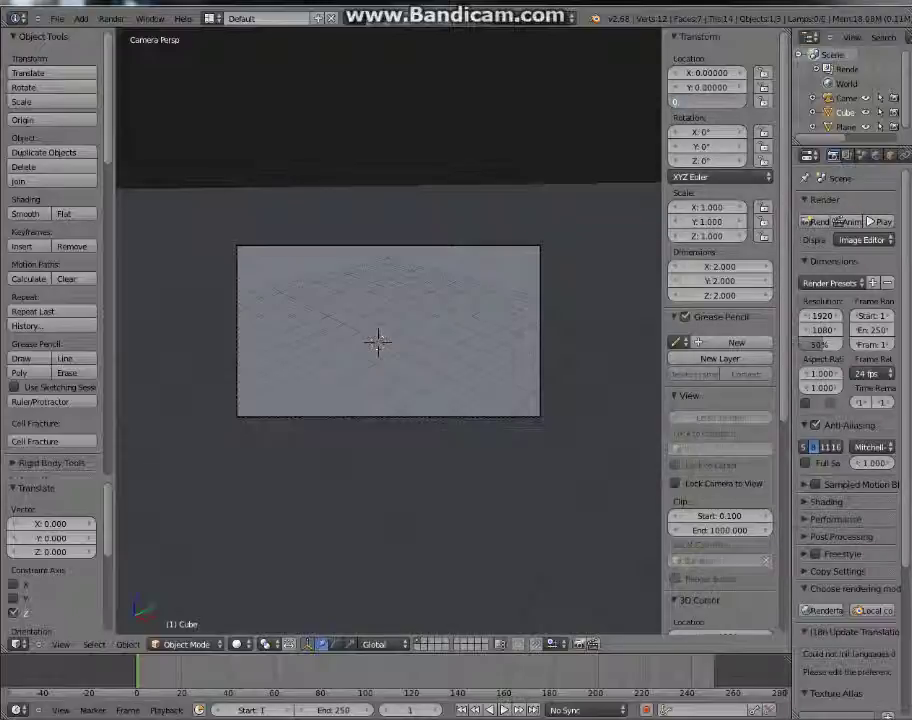
key("Return")
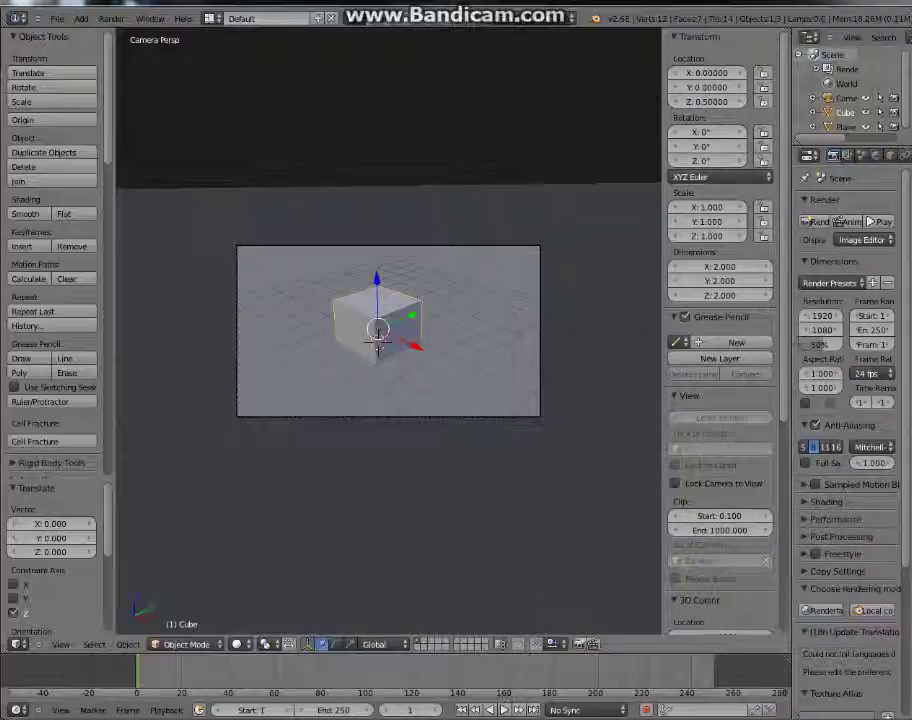
Step: Raise the cube about 0.49 units along Z and scale it down uniformly to about 0.858
key("g")
key("z")
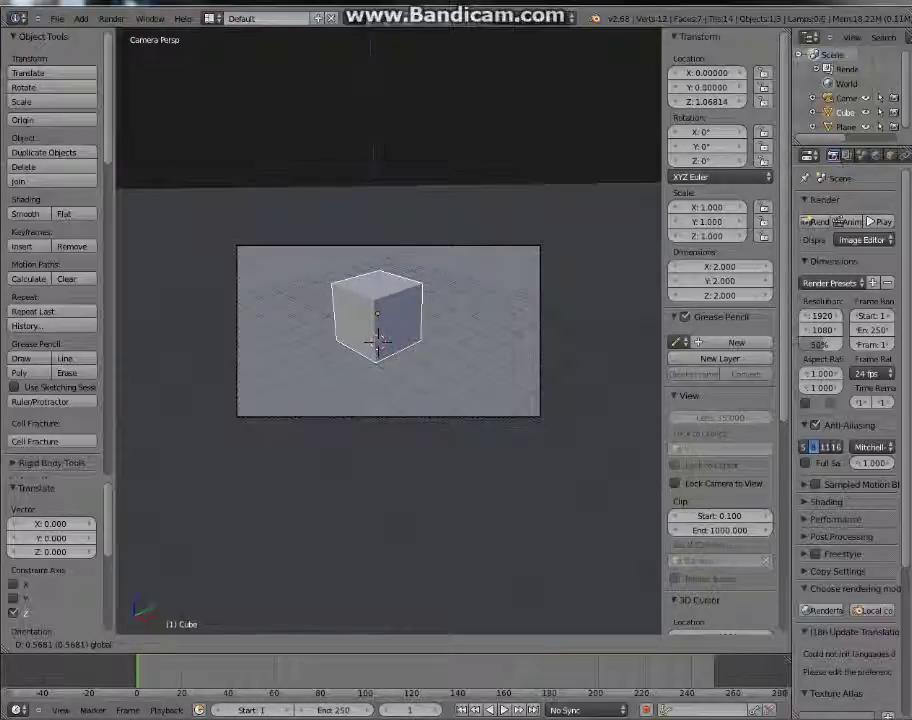
left_click(378, 343)
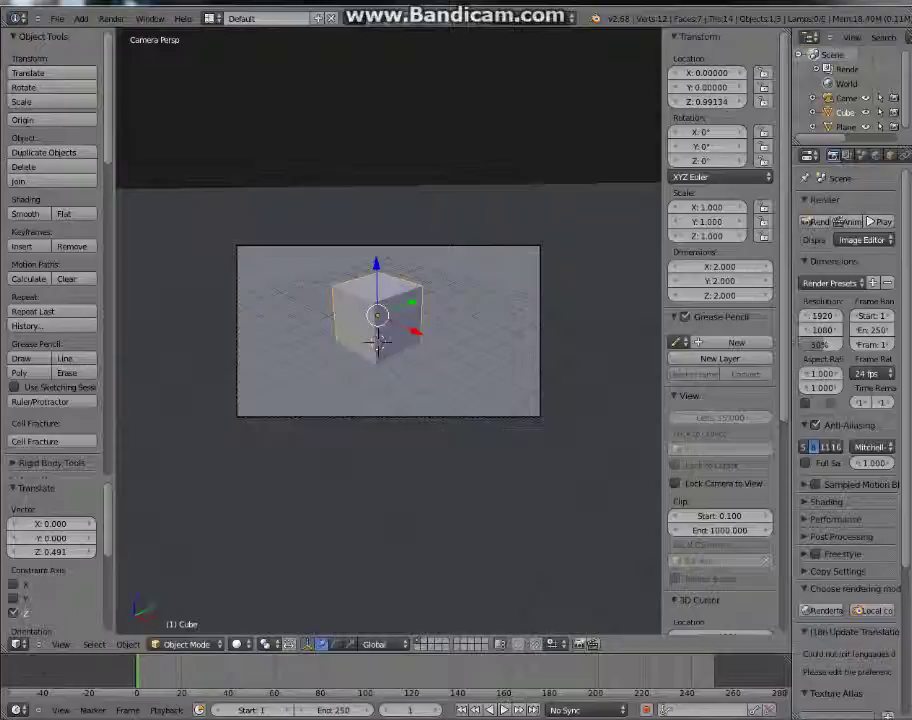
key("s")
left_click(411, 432)
Step: Add a second cube mesh at the origin and raise it about 0.98 units along Z around the smaller cube
key("space")
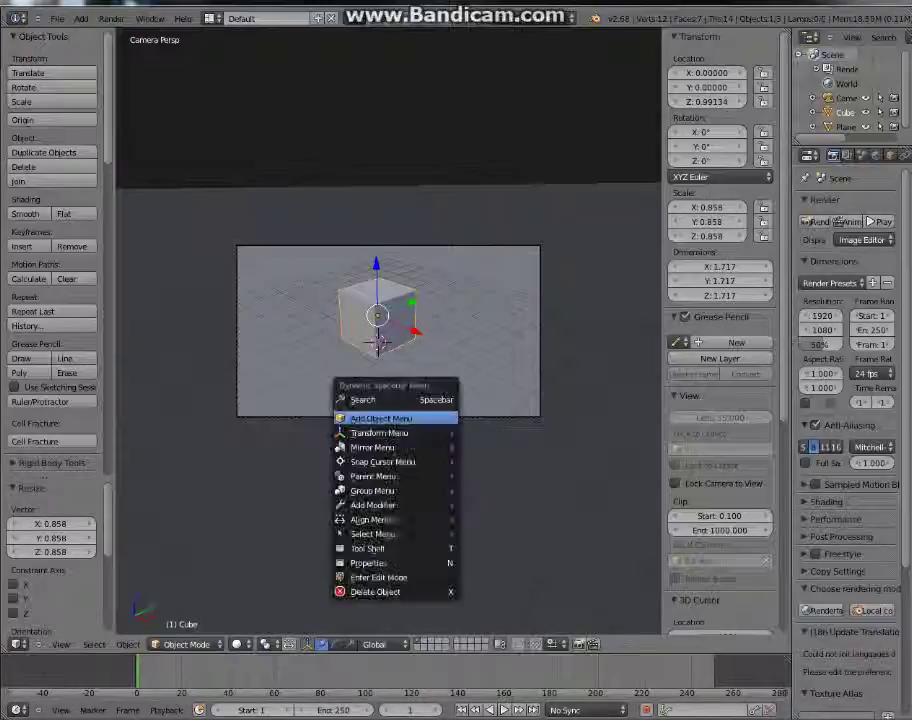
mouse_move(400, 418)
mouse_move(495, 418)
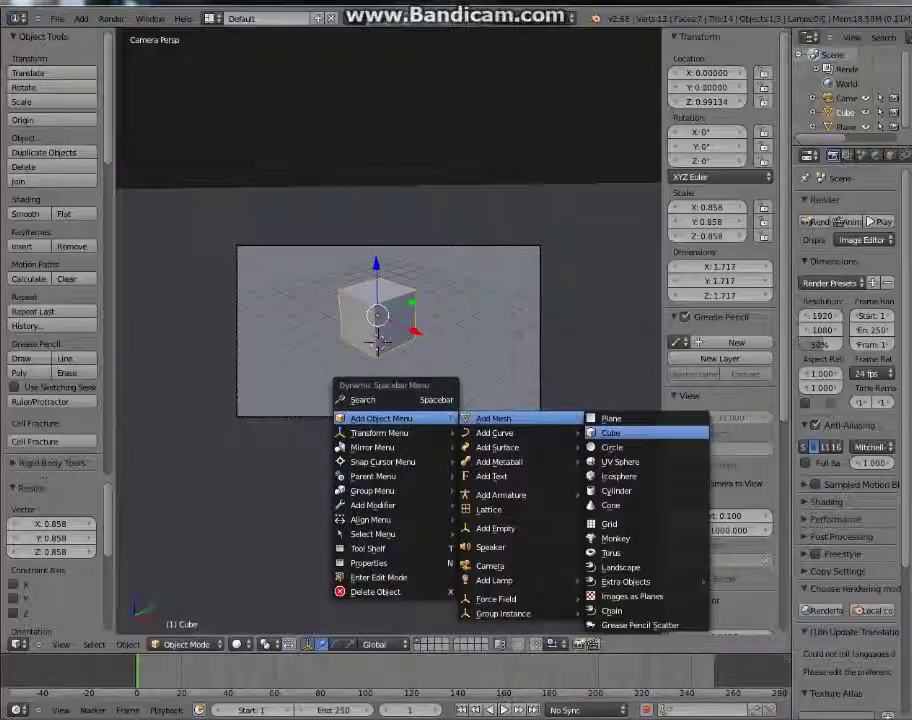
left_click(612, 432)
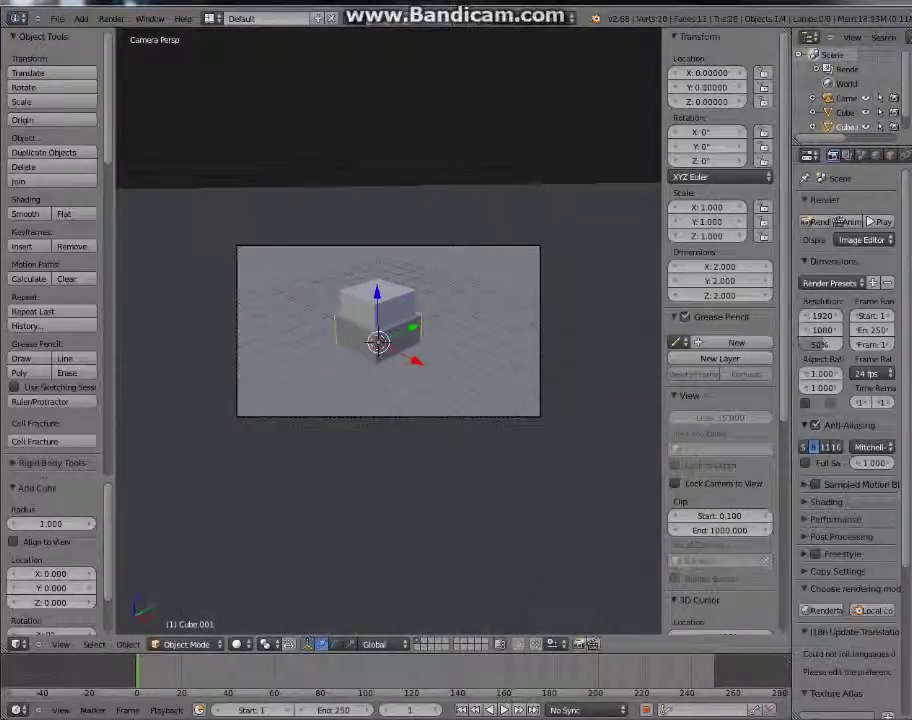
key("n")
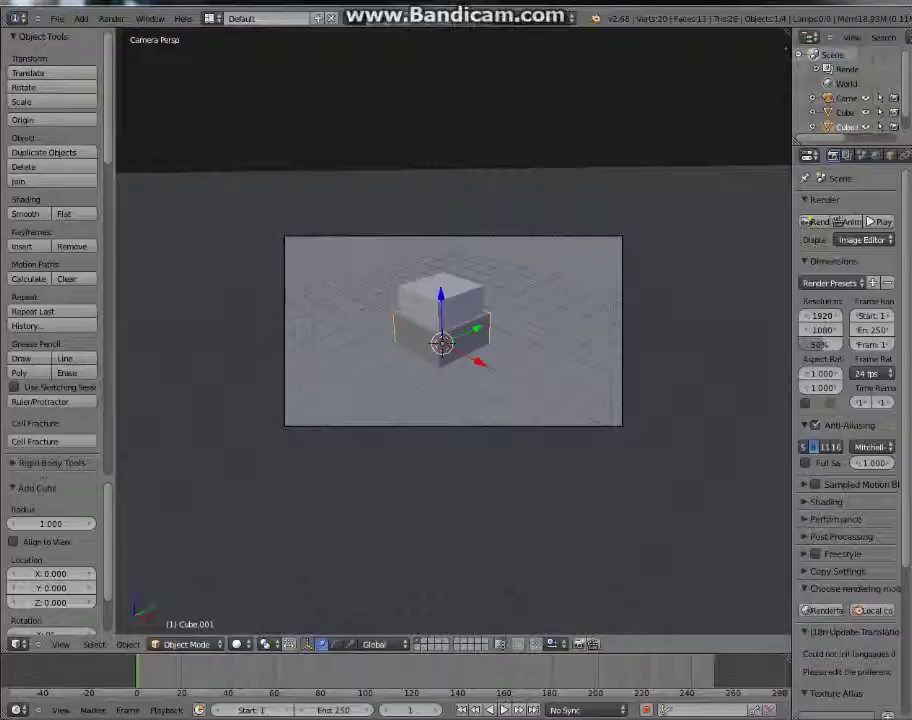
left_click_drag(441, 294, 440, 264)
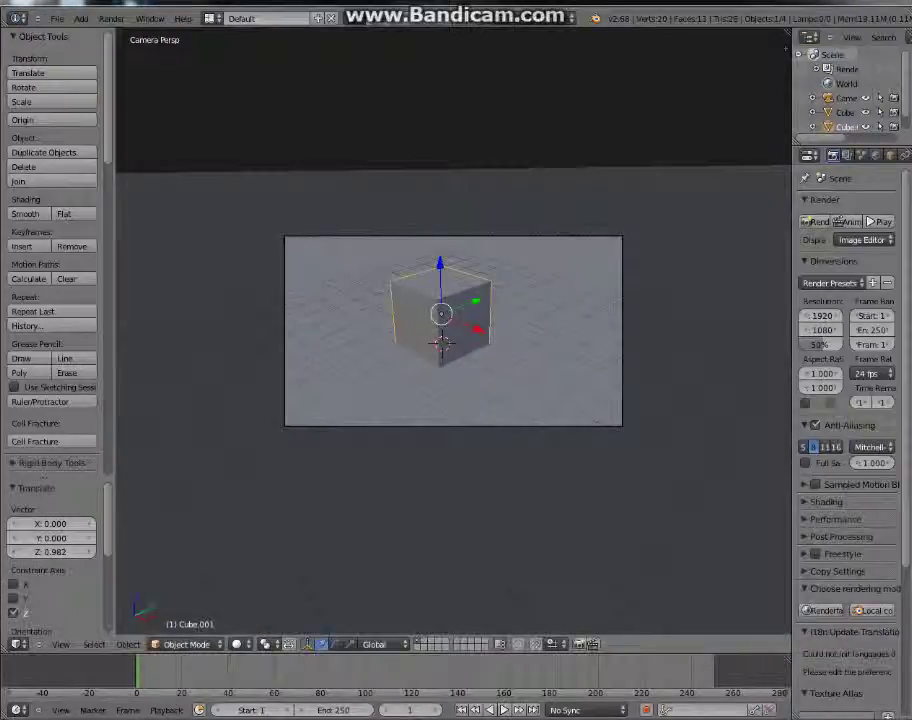
Step: Enter Edit Mode on the new outer cube and subdivide its whole mesh three times with one cut each
key("Tab")
key("space")
left_click(440, 282)
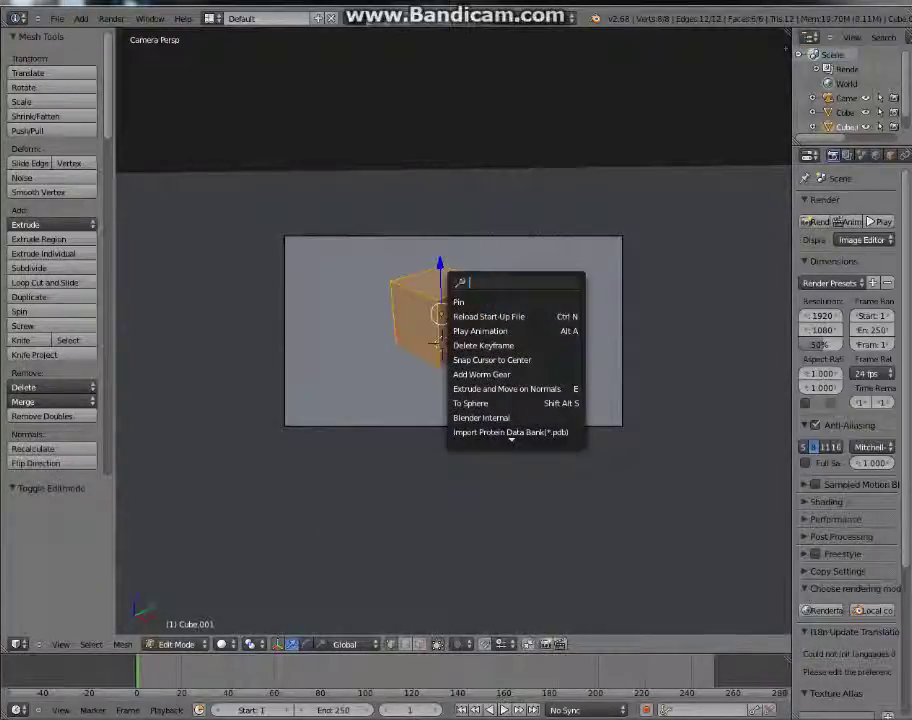
type("sub")
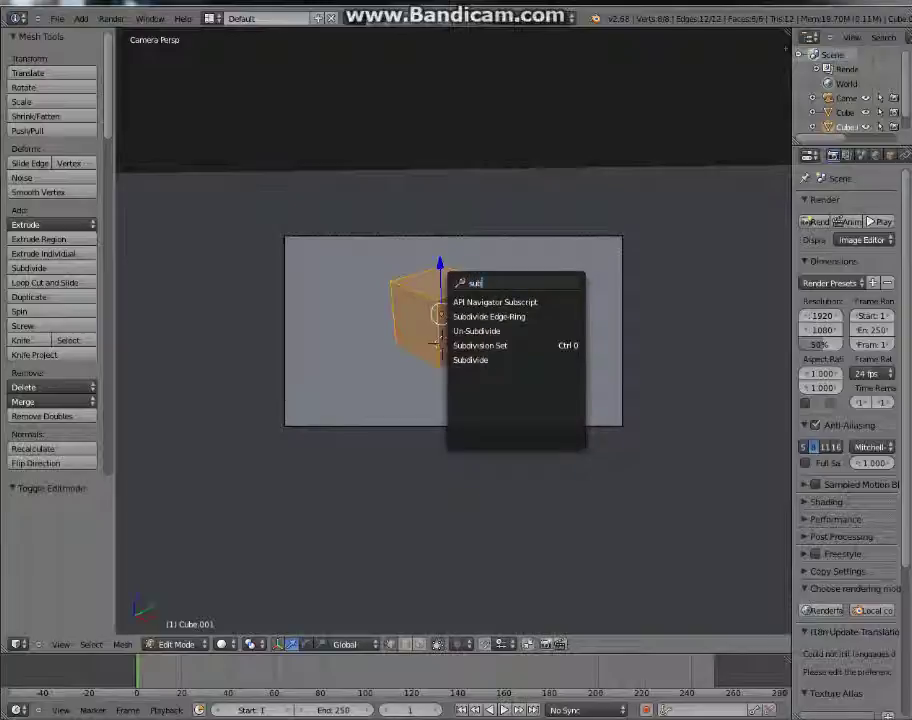
left_click(503, 360)
key("space")
left_click(503, 362)
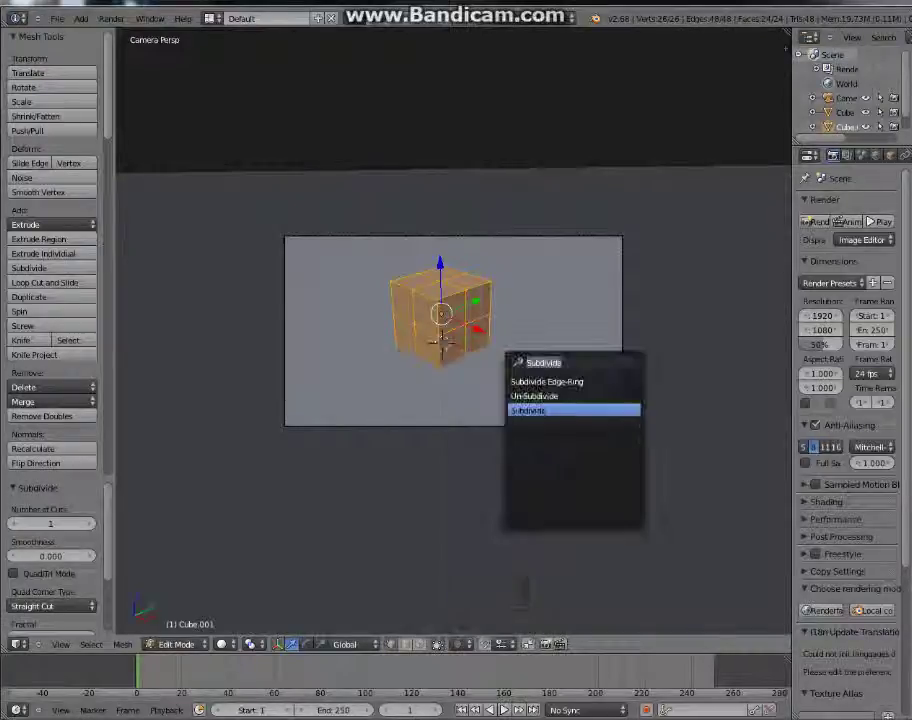
key("Return")
key("space")
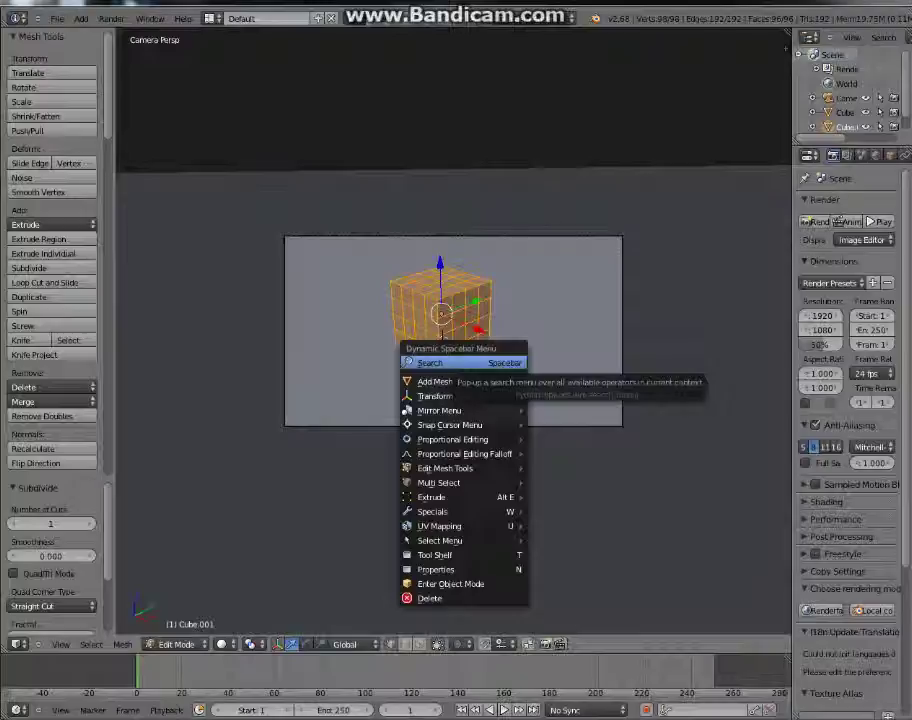
left_click(430, 362)
key("Return")
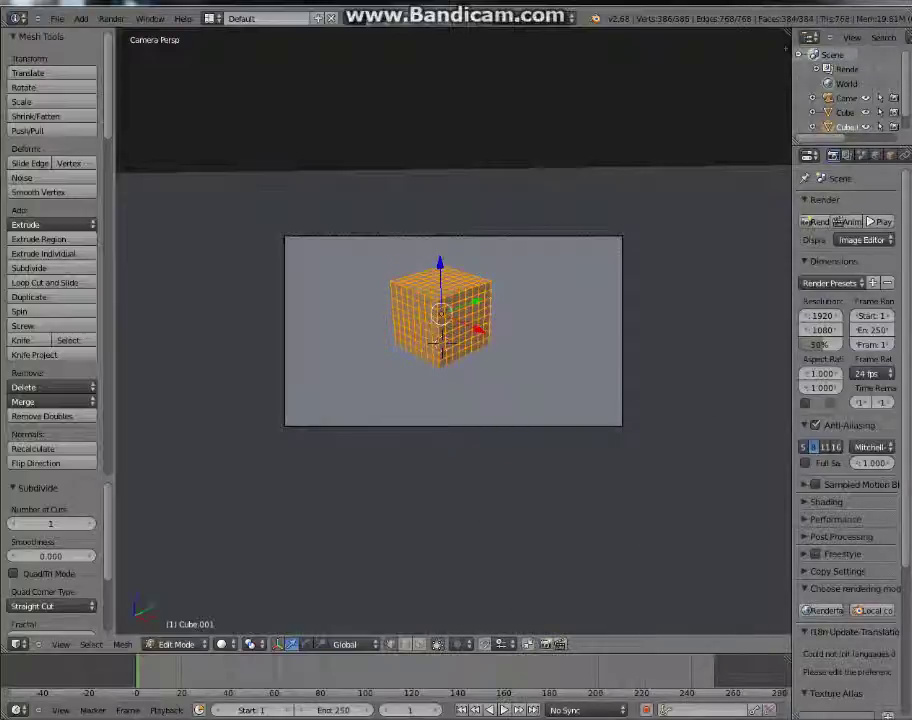
Step: Replace the full selection with circle-selected vertices in the middle of the outer cube's +X side and switch to face selection mode
key("a")
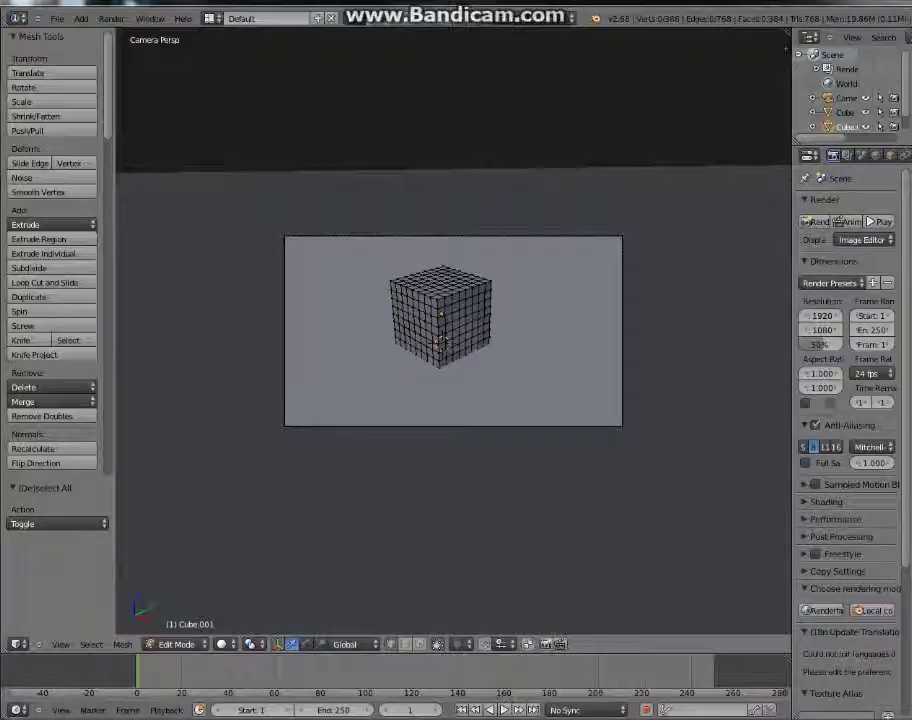
key("c")
left_click_drag(462, 336, 466, 323)
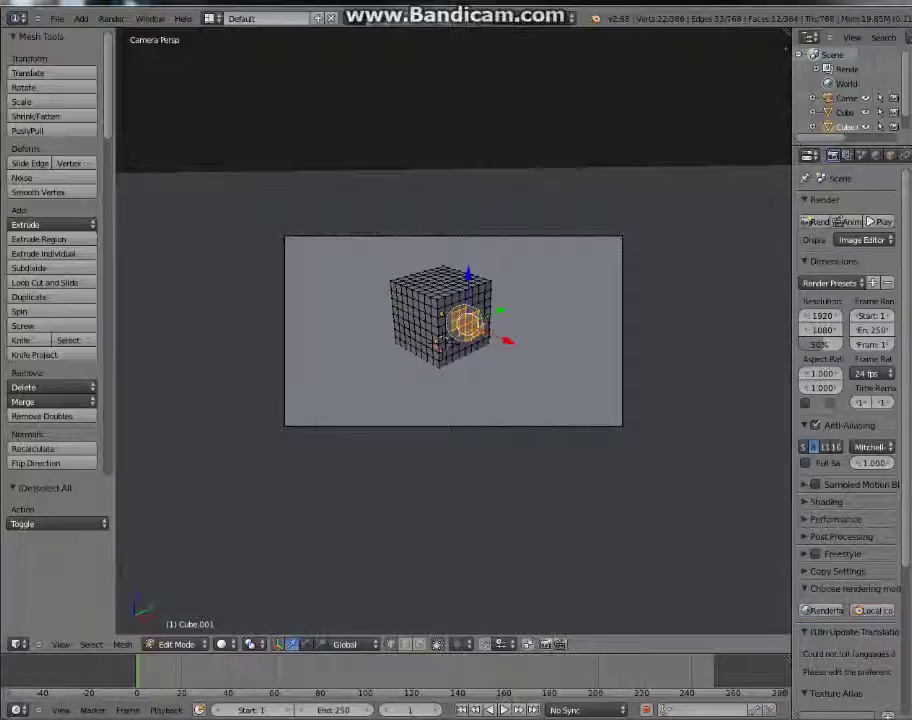
left_click(459, 335)
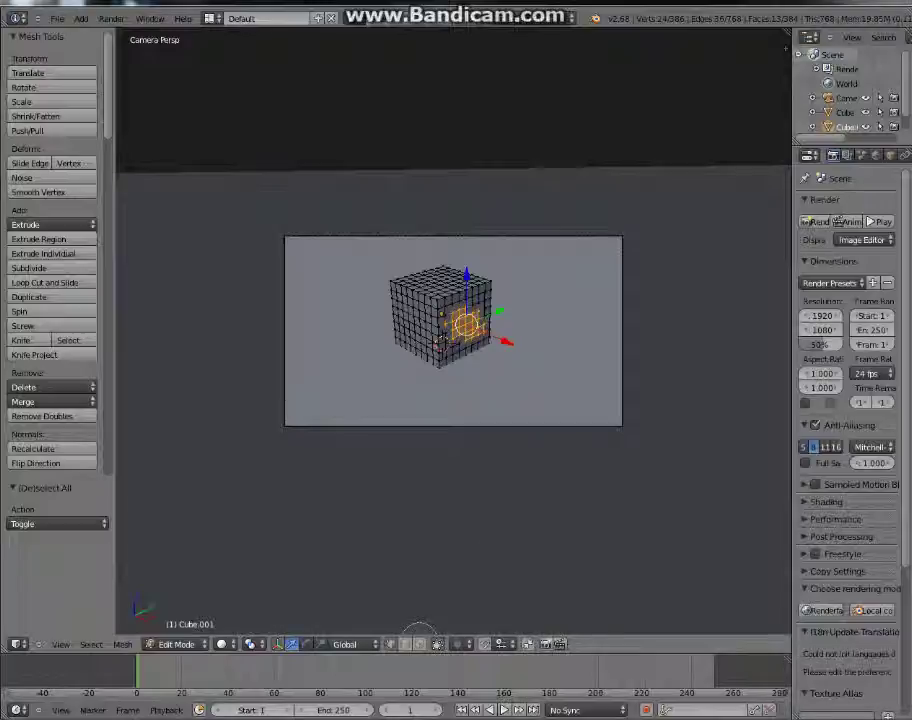
right_click(419, 643)
left_click(420, 645)
Step: Circle-select the central 6×6 block of faces on the outer cube's +X side, leaving a one-face border unselected
key("c")
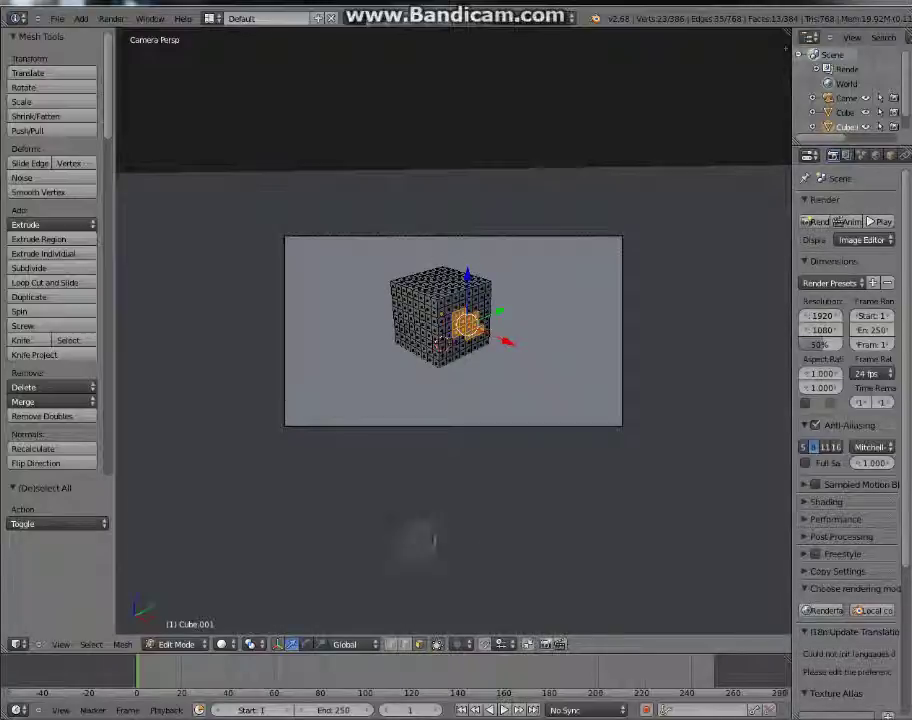
mouse_move(464, 325)
left_mouse_down()
mouse_move(474, 330)
mouse_move(466, 320)
mouse_move(466, 328)
left_mouse_up()
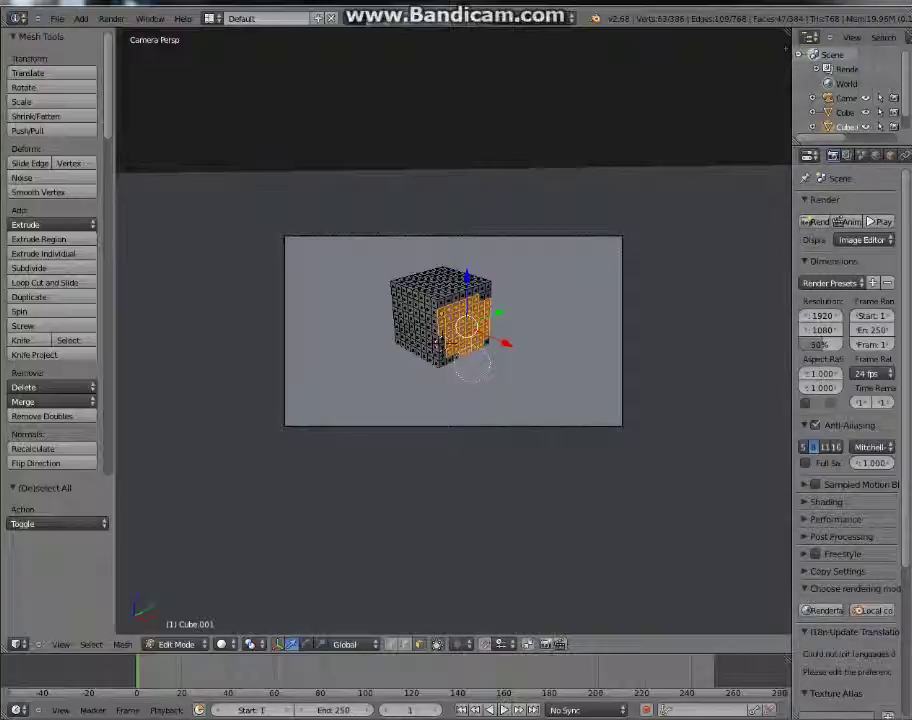
middle_click_drag(483, 364, 478, 365)
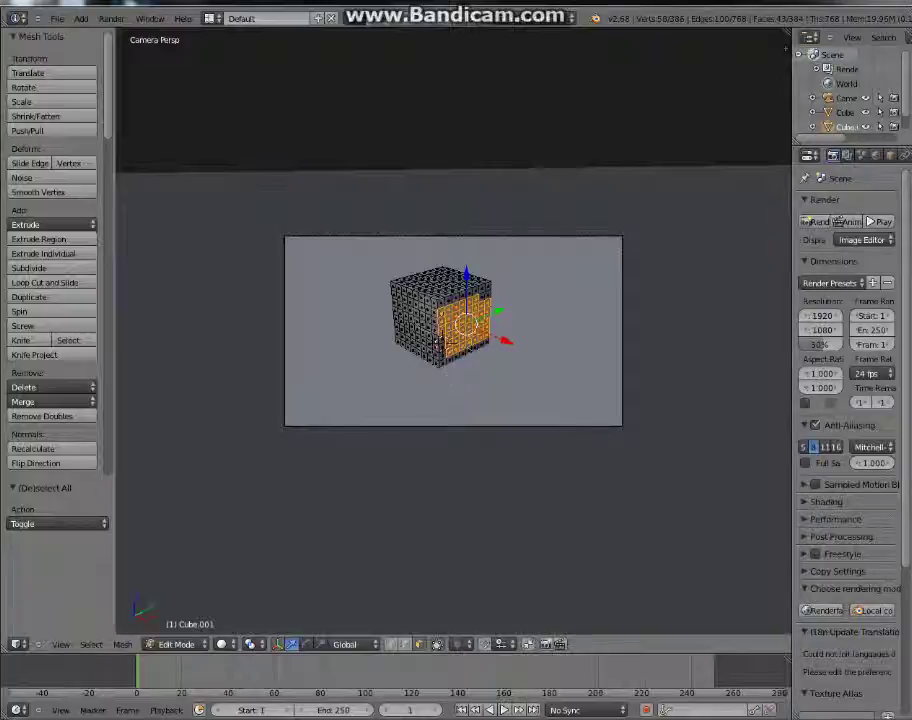
middle_click(424, 316)
middle_click(422, 324)
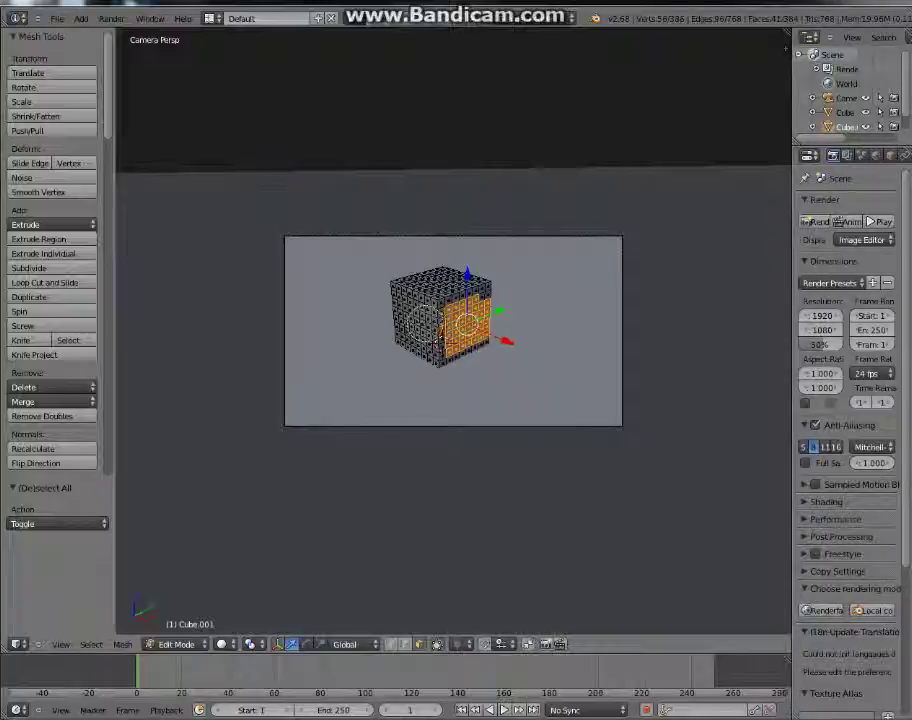
left_click(502, 293)
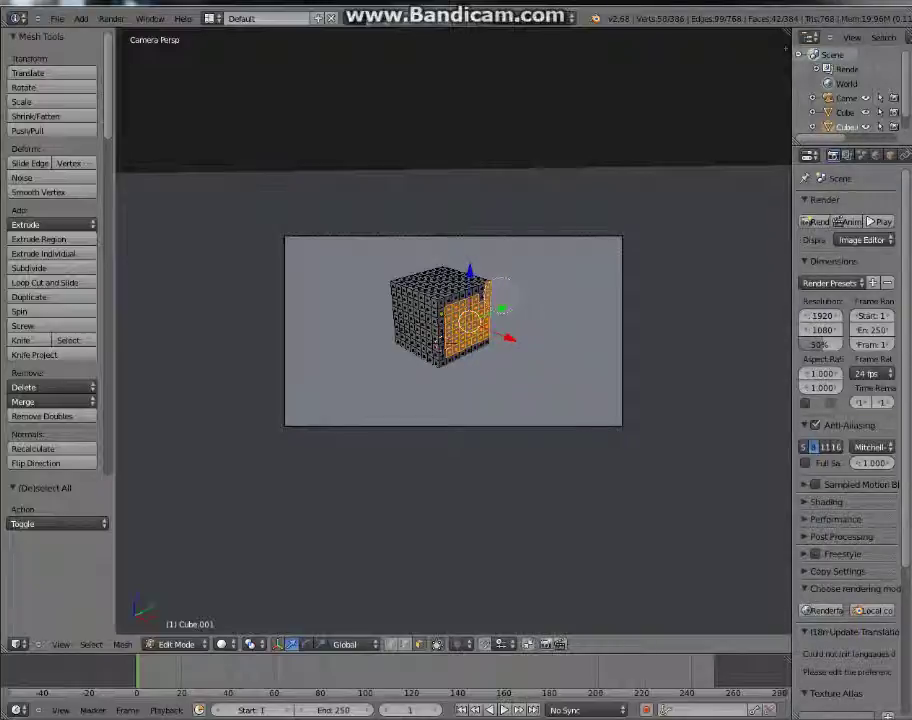
left_click(498, 291)
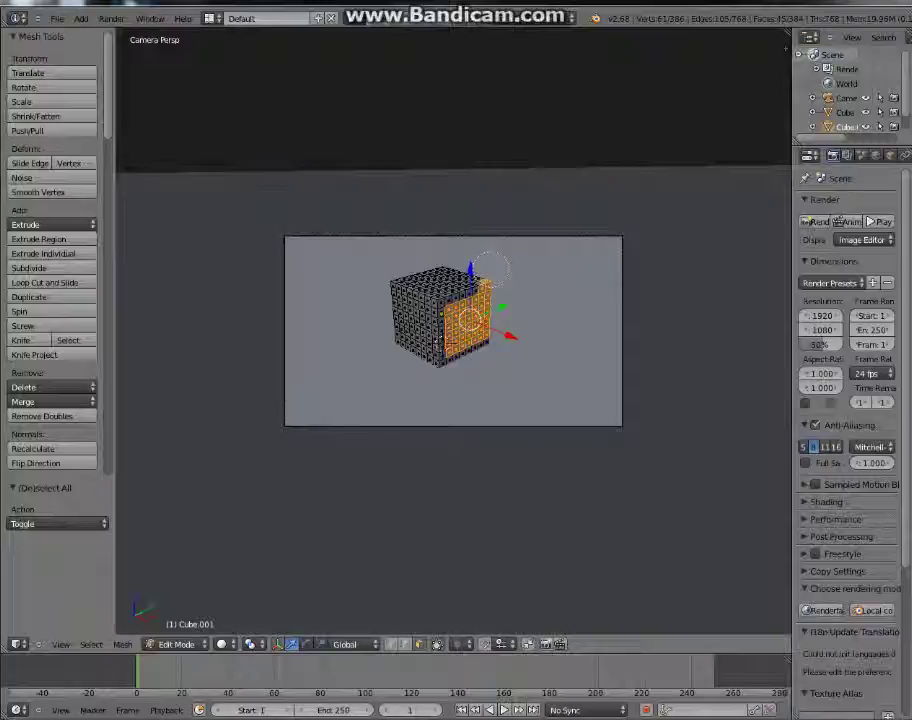
mouse_move(488, 269)
middle_mouse_down()
mouse_move(510, 294)
mouse_move(505, 337)
middle_mouse_up()
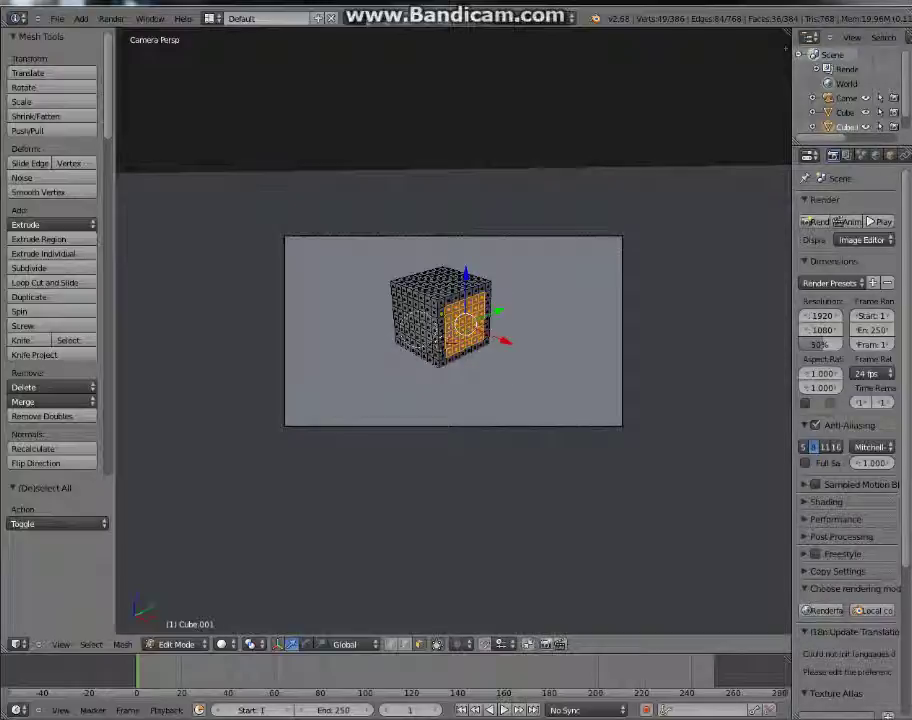
Step: Circle-select the central 6×6 faces of the outer cube's -Y side in addition, excluding the one-face border
mouse_move(414, 322)
left_mouse_down()
mouse_move(411, 314)
mouse_move(413, 324)
left_mouse_up()
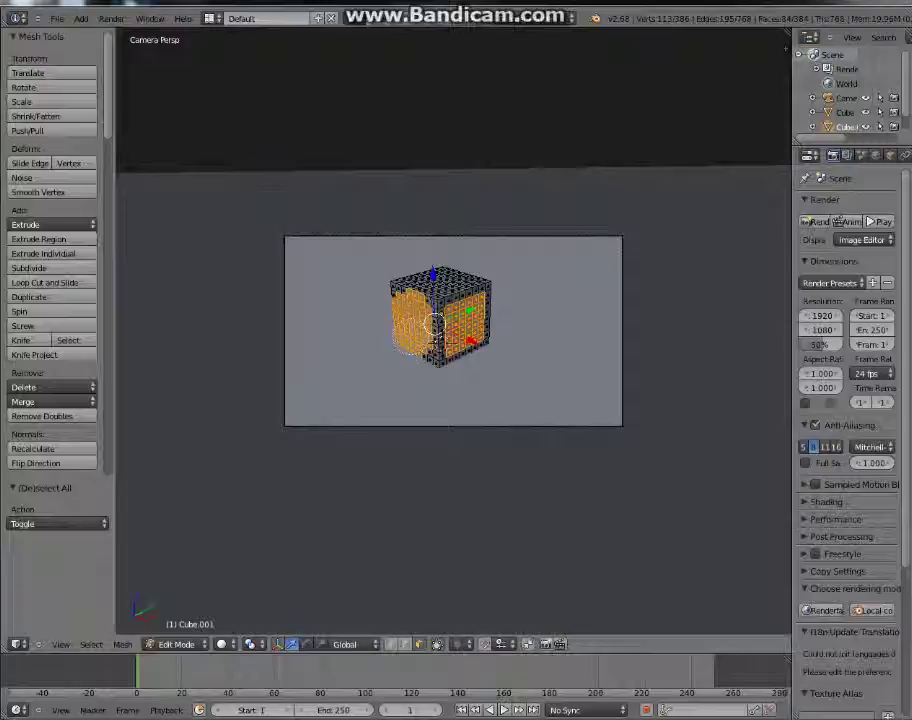
left_click_drag(411, 343, 416, 346)
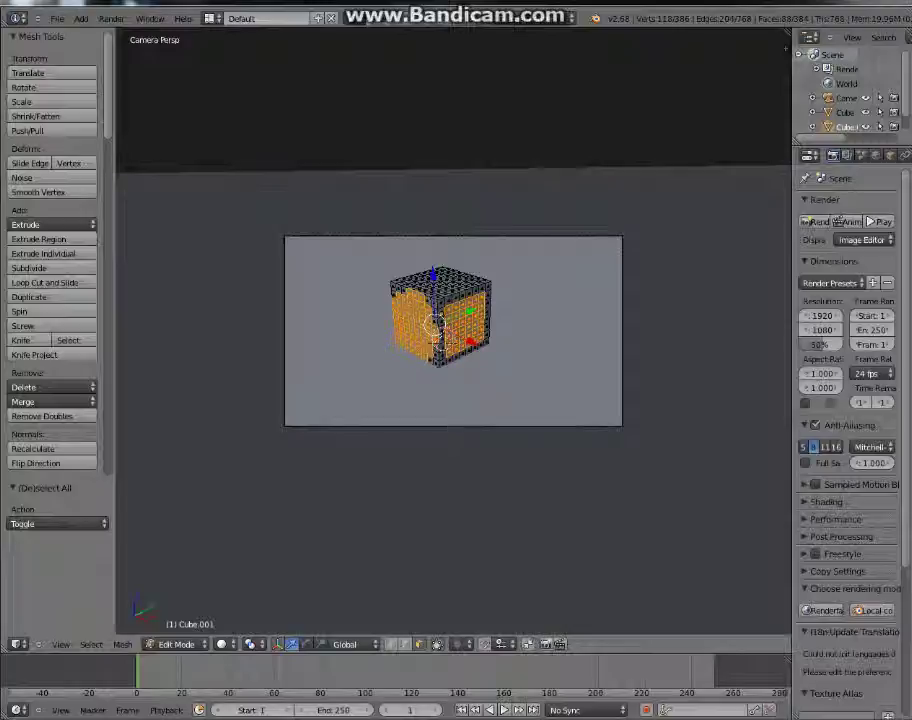
middle_click(434, 350)
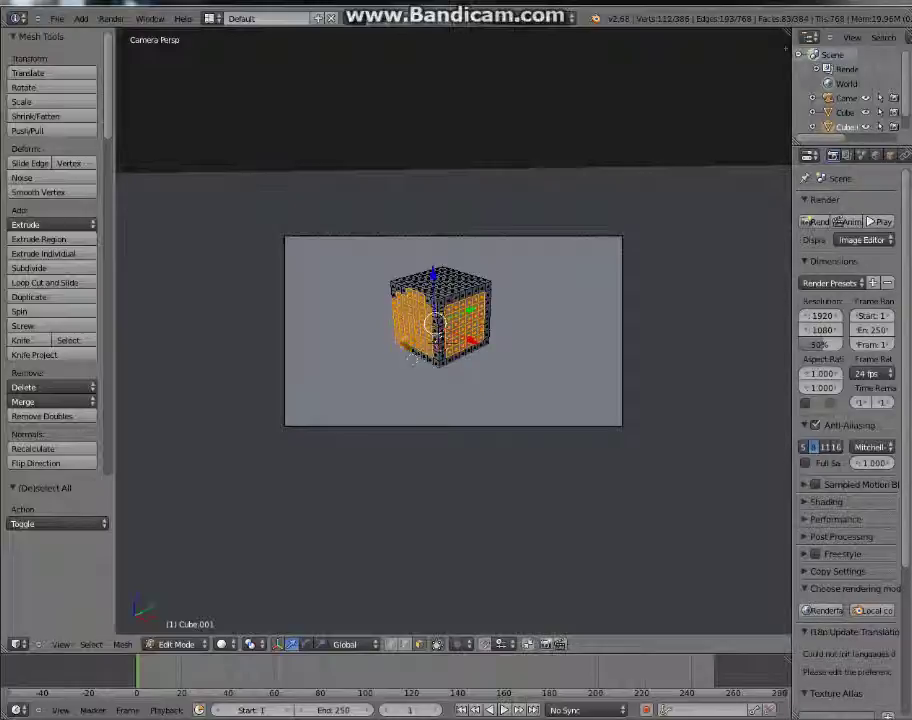
middle_click_drag(434, 322, 437, 323)
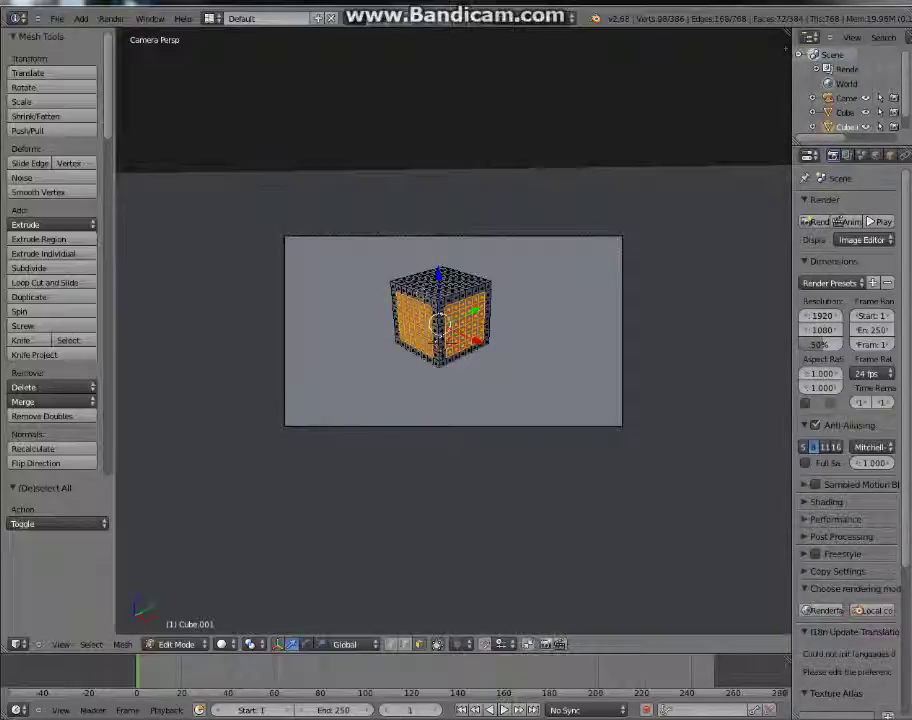
Step: Add the central 6×6 faces of the outer cube's top side to the selection with circle select
middle_click_drag(402, 386, 628, 525)
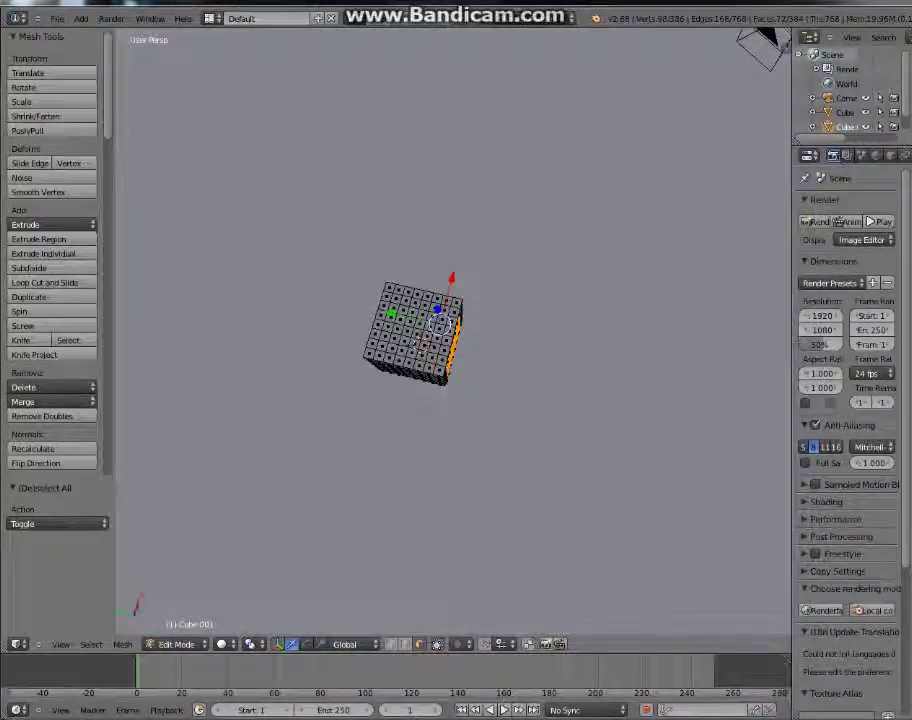
mouse_move(399, 304)
left_mouse_down()
mouse_move(404, 348)
mouse_move(437, 343)
mouse_move(431, 314)
mouse_move(415, 312)
mouse_move(432, 325)
left_mouse_up()
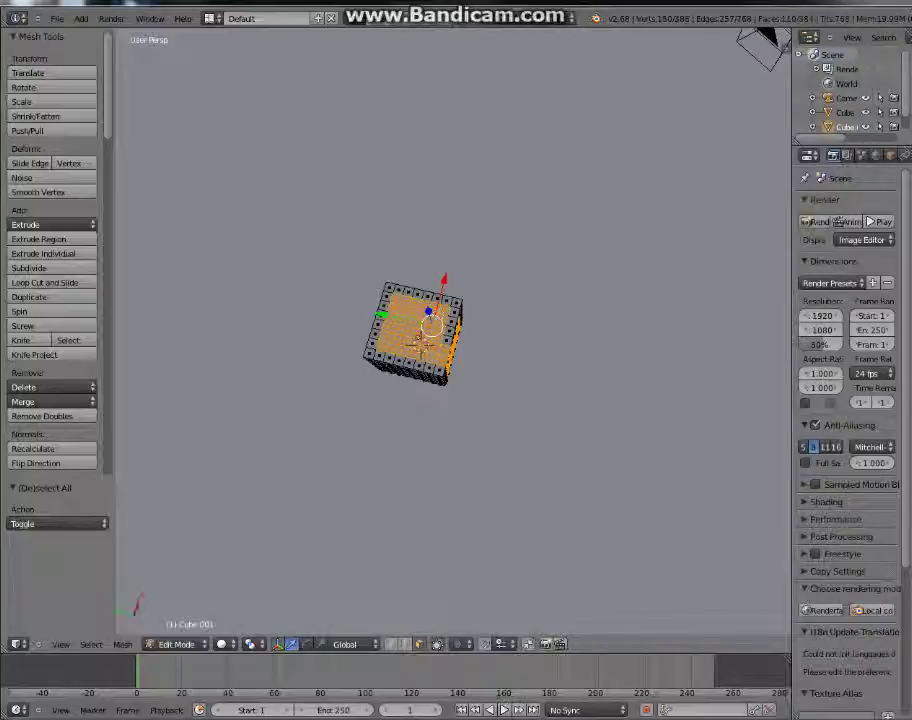
middle_click(452, 361)
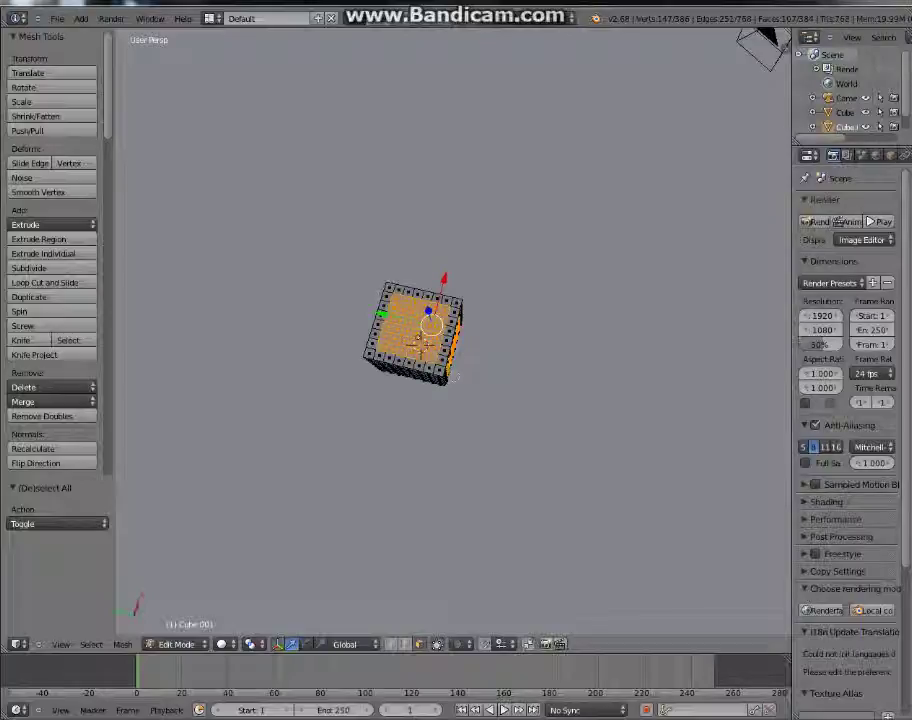
Step: Extend the circle selection to the central faces of the outer cube's -X side, leaving its border unselected
mouse_move(448, 366)
middle_mouse_down()
mouse_move(385, 325)
mouse_move(430, 325)
middle_mouse_up()
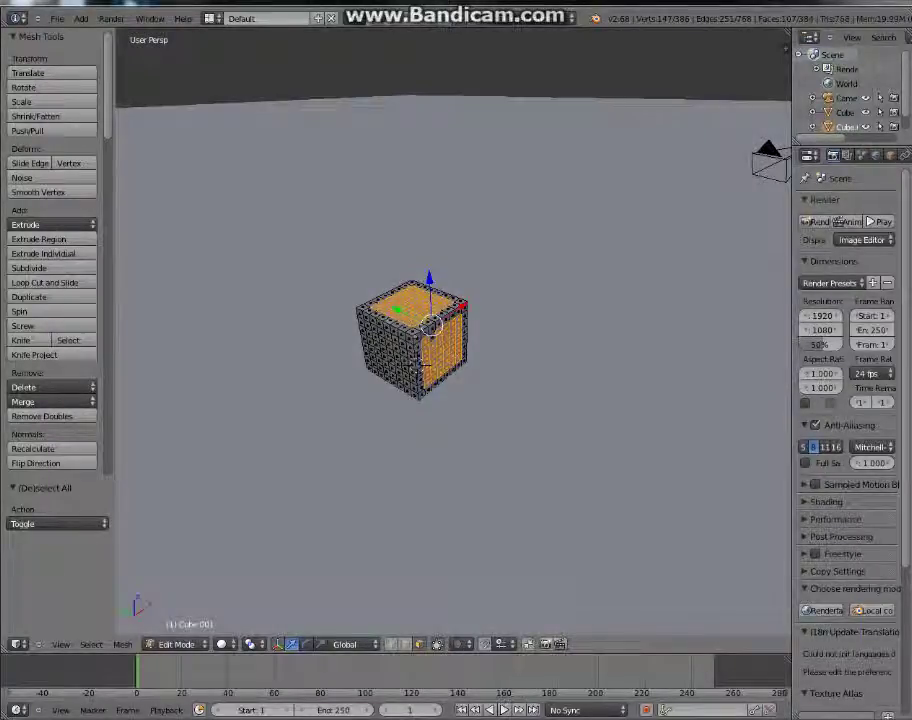
left_click(430, 325)
mouse_move(430, 325)
left_mouse_down()
mouse_move(383, 348)
mouse_move(407, 364)
mouse_move(403, 372)
mouse_move(410, 366)
left_mouse_up()
middle_click(416, 371)
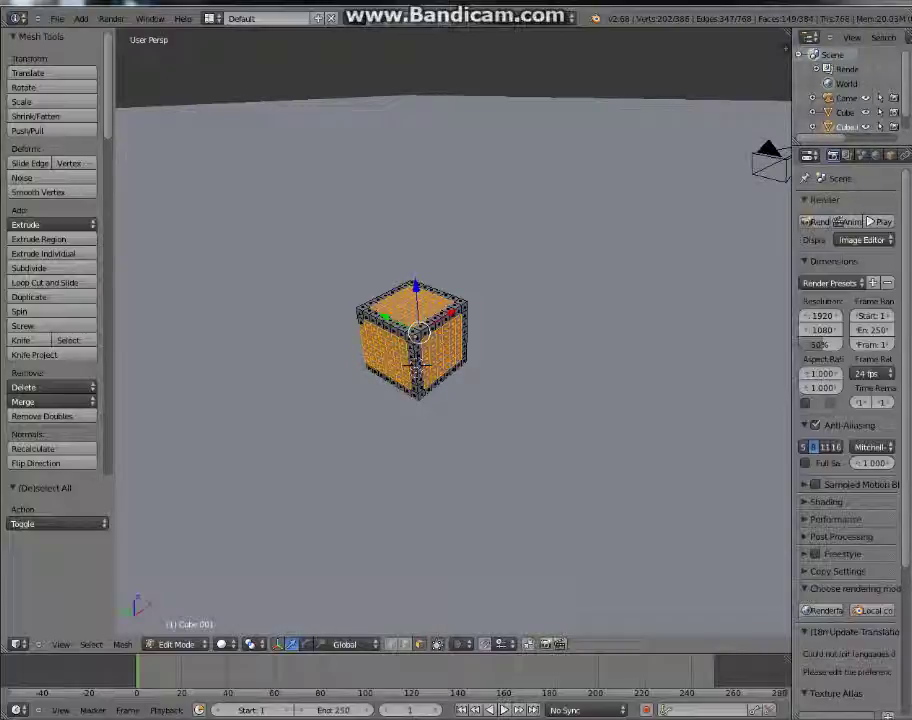
Step: Circle-select the central 6×6 faces of the +Y side and delete the selected faces from all five sides
mouse_move(416, 366)
middle_mouse_down()
mouse_move(366, 378)
mouse_move(520, 430)
mouse_move(600, 378)
mouse_move(680, 382)
mouse_move(428, 360)
mouse_move(425, 385)
mouse_move(422, 378)
middle_mouse_up()
mouse_move(417, 347)
left_mouse_down()
mouse_move(401, 343)
mouse_move(425, 366)
left_mouse_up()
scroll(421, 361, "down", 5)
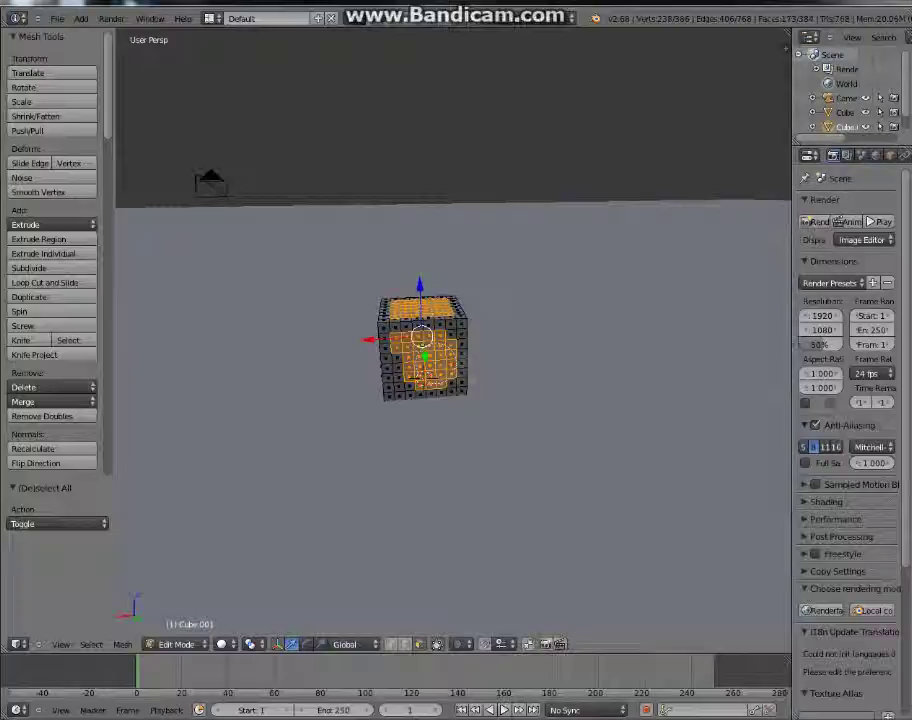
left_click(456, 342)
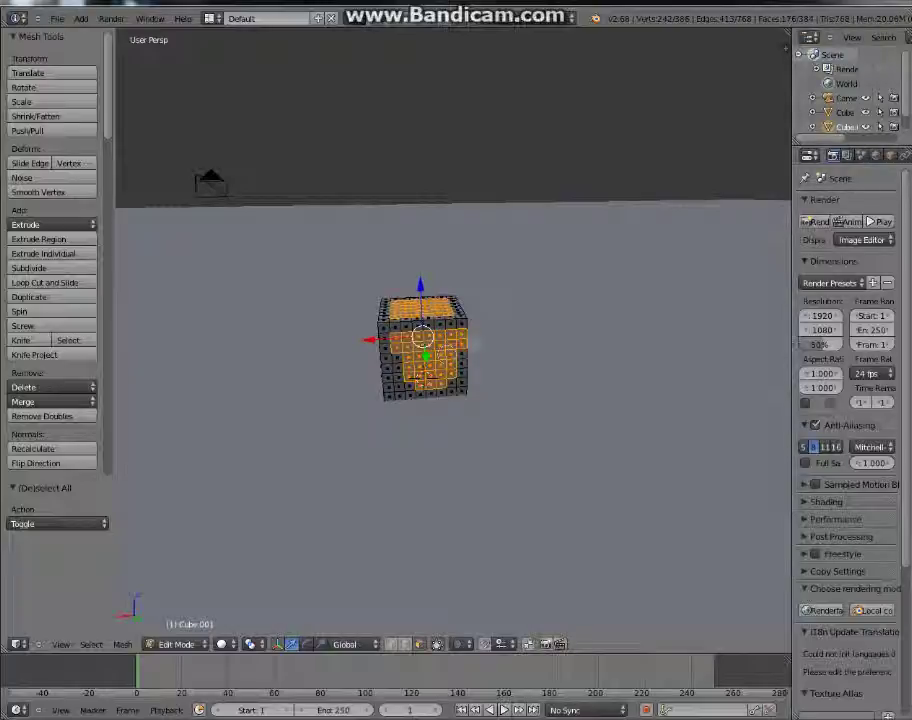
middle_click(468, 338)
mouse_move(446, 386)
left_mouse_down()
mouse_move(430, 390)
mouse_move(435, 360)
mouse_move(425, 380)
mouse_move(405, 372)
left_mouse_up()
middle_click(381, 363)
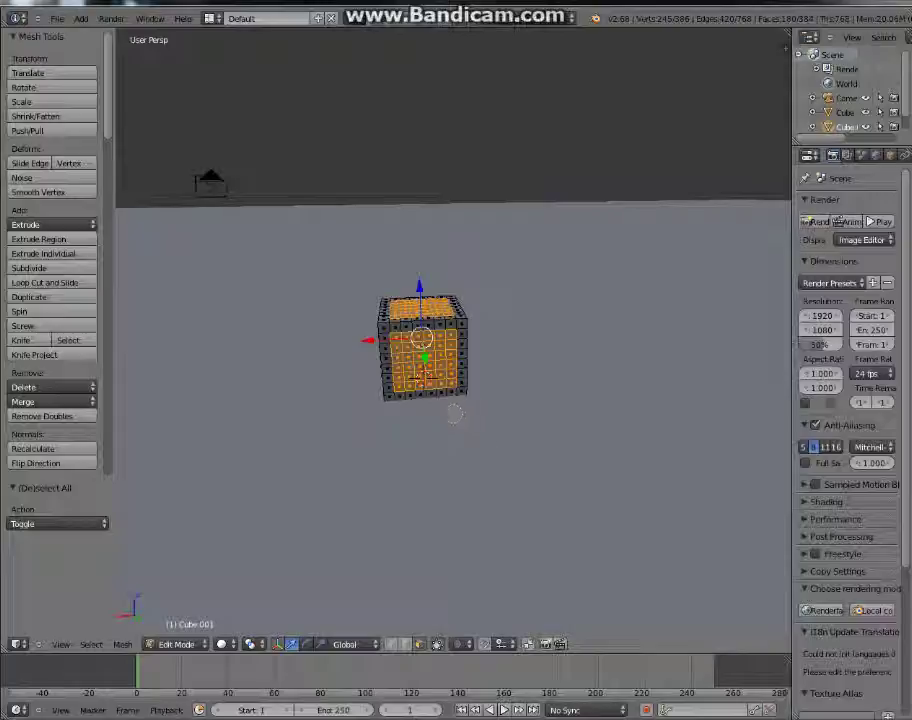
key("x")
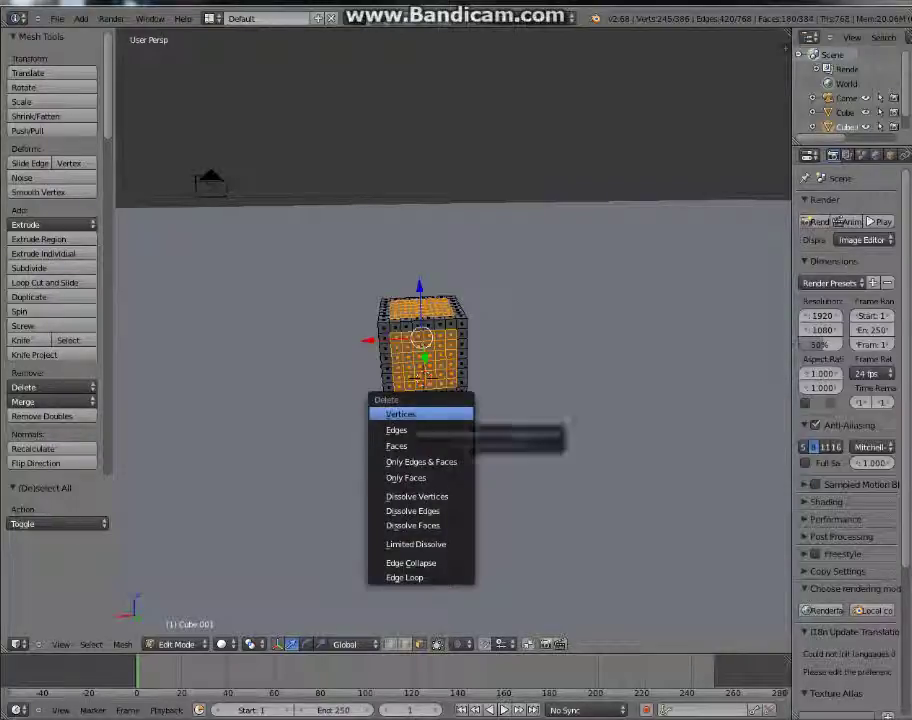
left_click(421, 446)
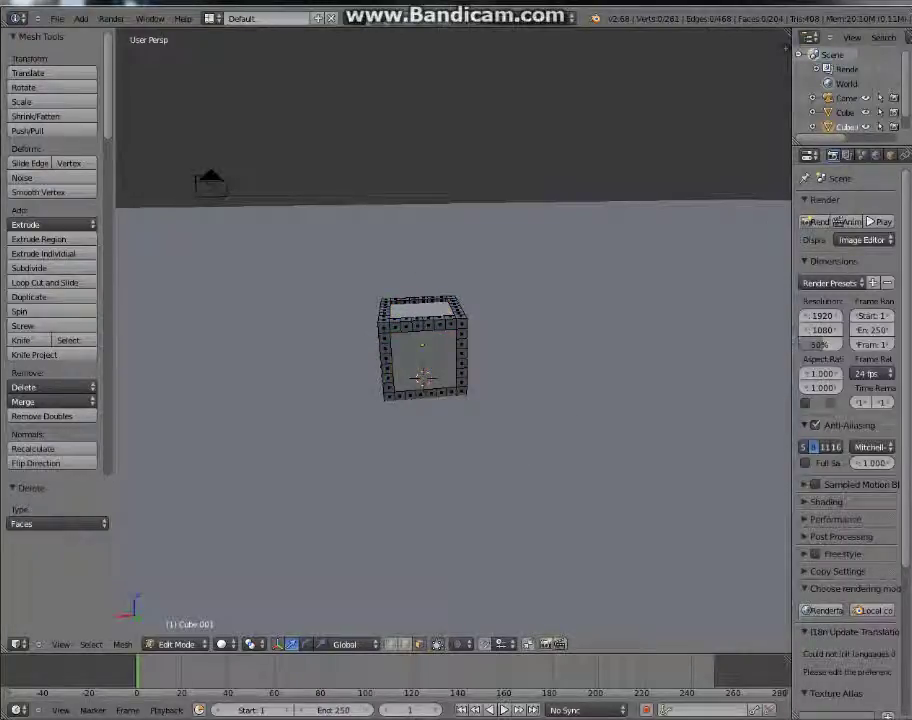
middle_click_drag(421, 446, 418, 506)
left_click_drag(416, 308, 413, 259)
right_click(409, 201)
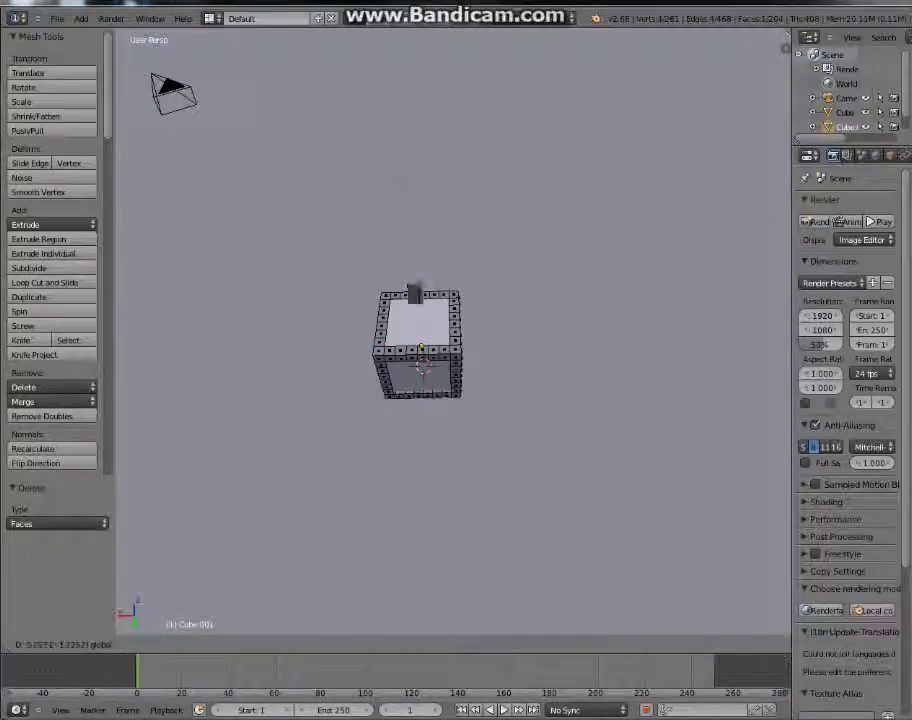
right_click(413, 262)
Step: In Object Mode, move the solid inner cube about 4.59 and 1.25 units up along Z and about -1.68 units along Y
key("Tab")
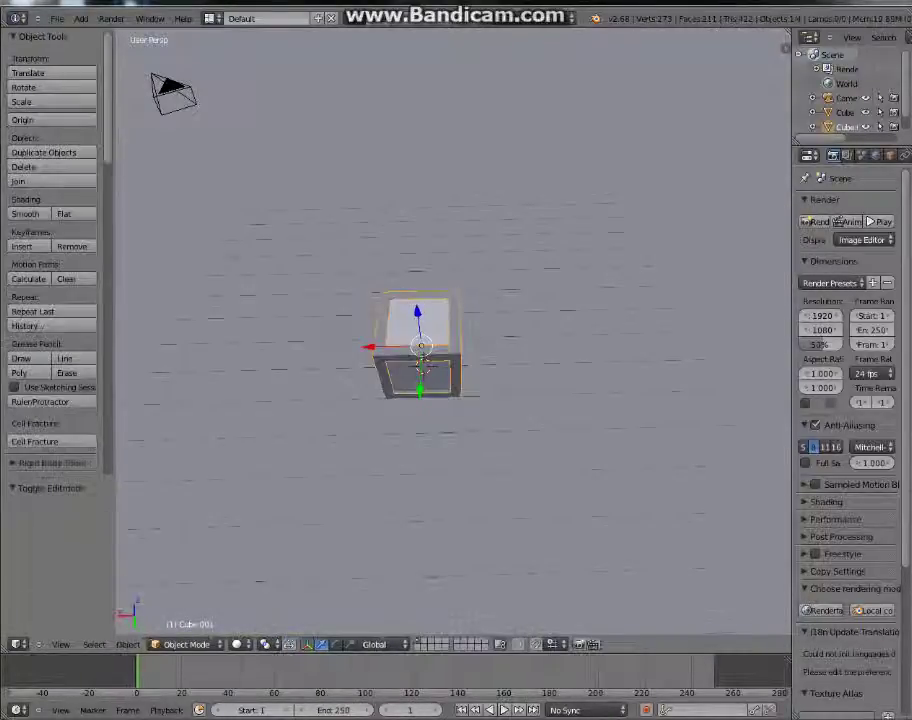
key("g")
key("z")
left_click_drag(407, 168, 396, 128)
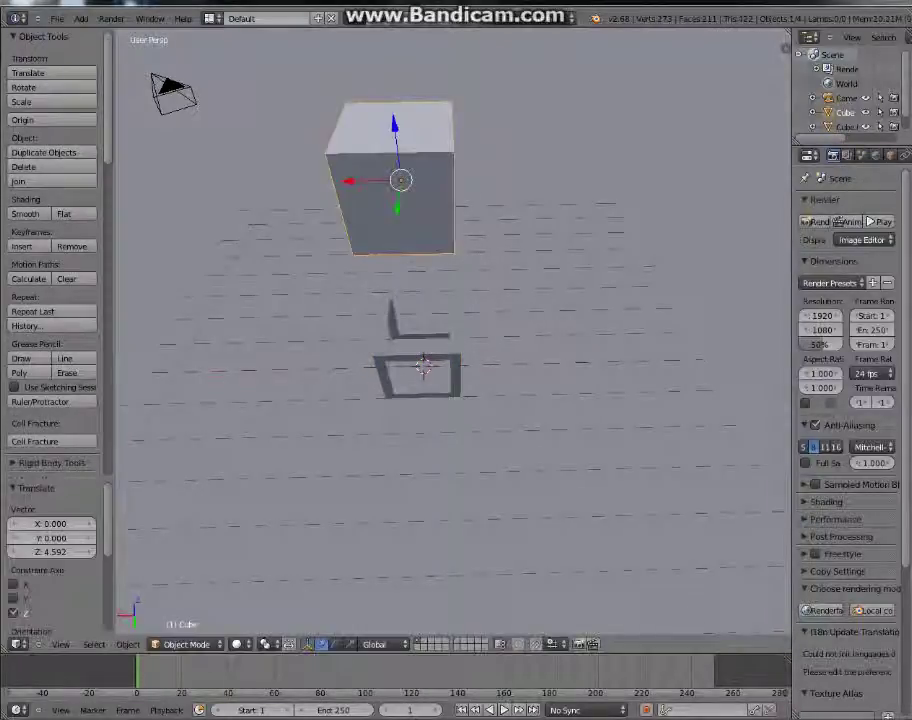
middle_click_drag(396, 130, 380, 215)
left_click_drag(393, 145, 383, 97)
key("Return")
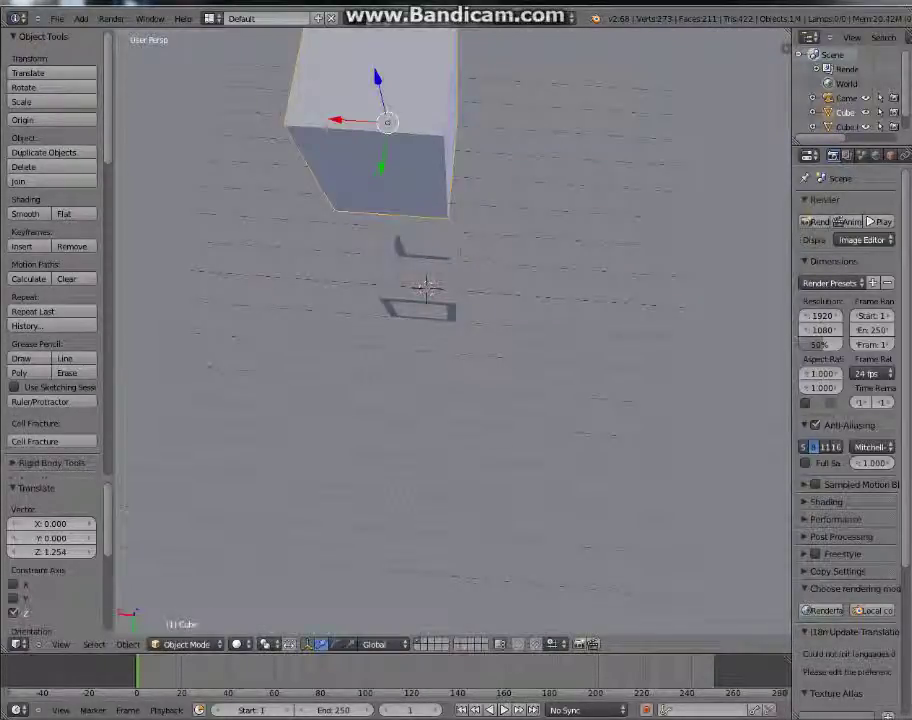
key("g")
key("y")
key("Return")
Step: Select the hollowed outer cube, enter Edit Mode and view its bottom side through the open top
right_click(422, 300)
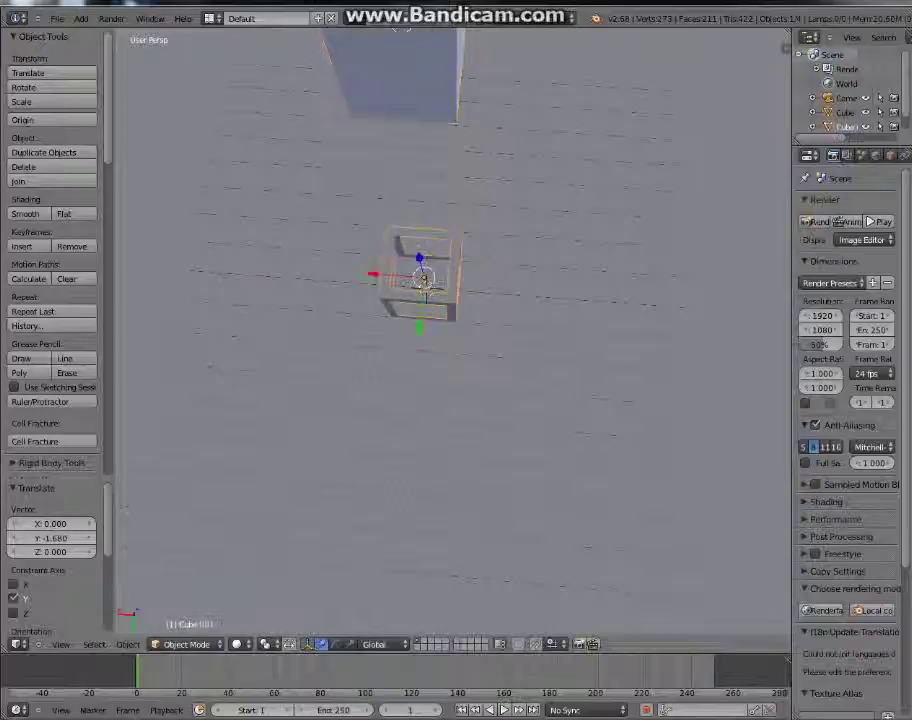
key("Tab")
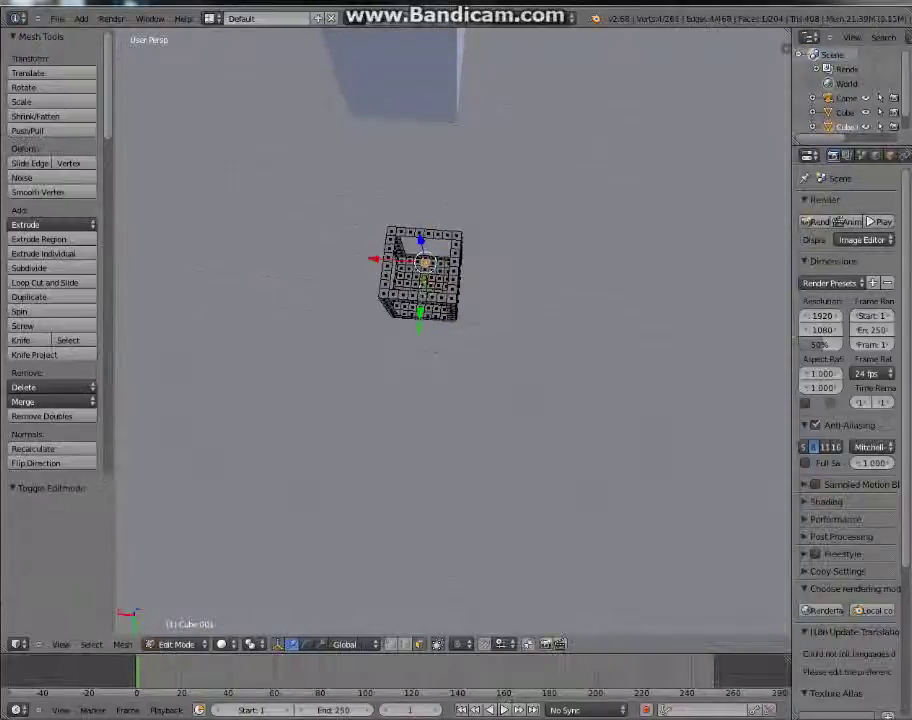
middle_click_drag(426, 293, 434, 322)
scroll(432, 300, "up", 2)
scroll(432, 290, "up", 7)
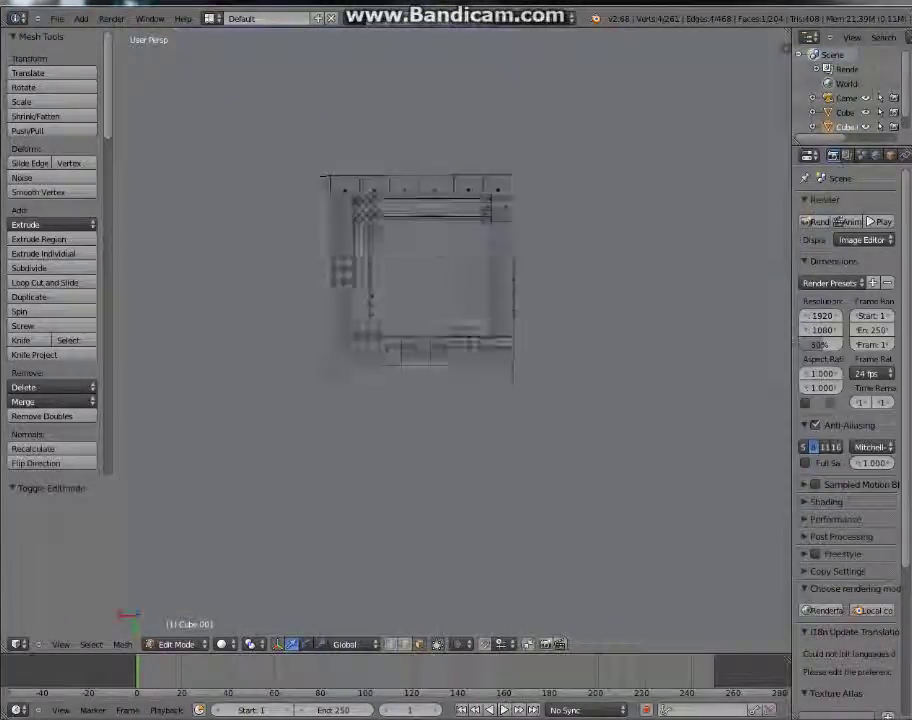
scroll(432, 290, "down", 5)
scroll(388, 238, "down", 3)
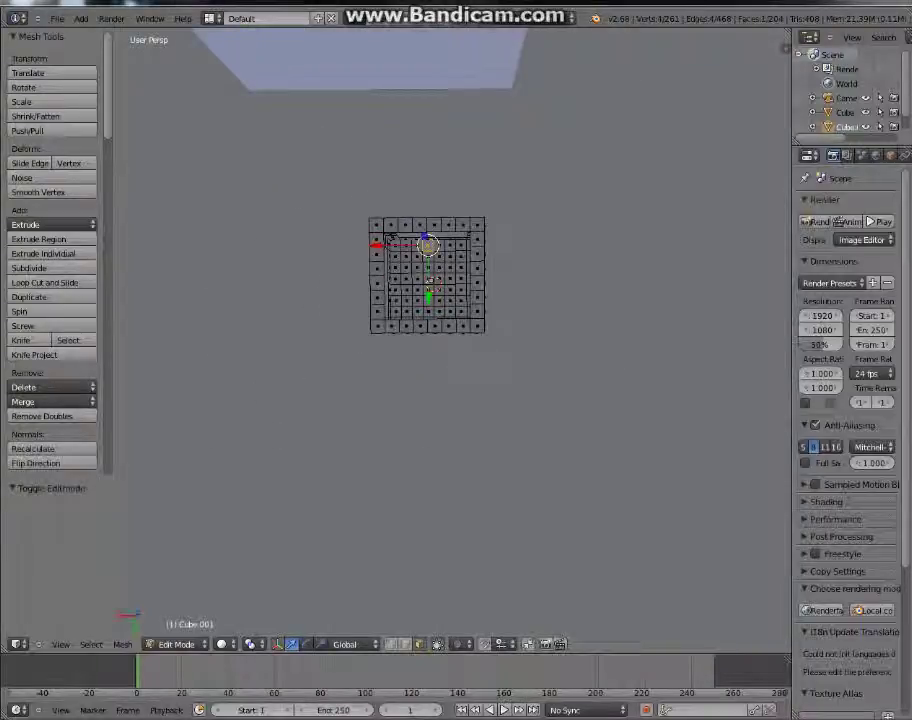
Step: Replace the selection with the central 6×6 faces of the outer cube's bottom side and delete those faces
key("a")
key("c")
left_click(411, 267)
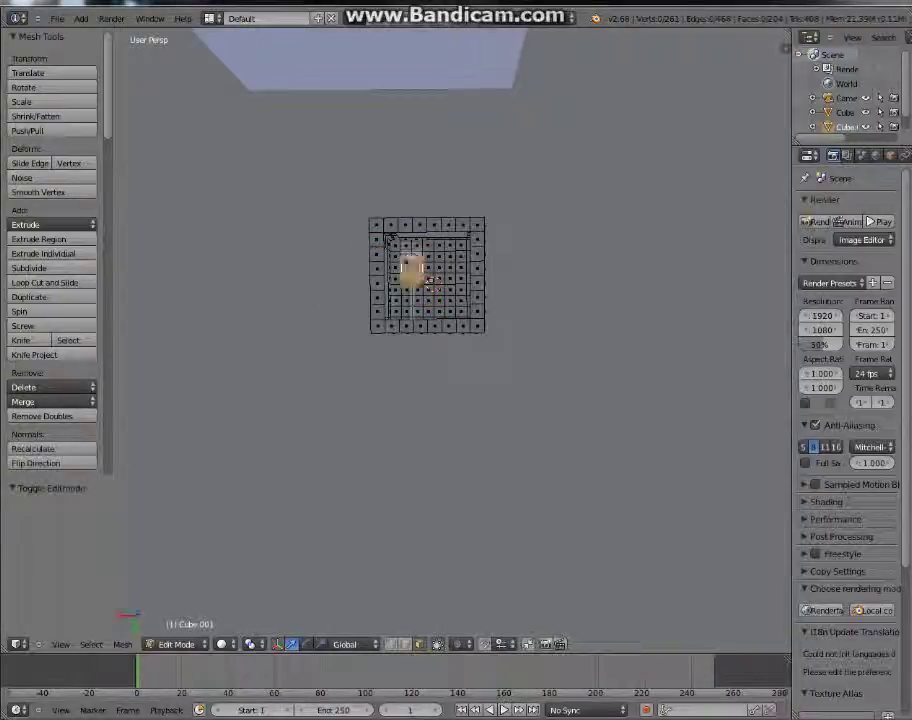
mouse_move(411, 268)
left_mouse_down()
mouse_move(424, 286)
mouse_move(413, 290)
mouse_move(441, 291)
mouse_move(457, 261)
mouse_move(457, 303)
mouse_move(426, 300)
left_mouse_up()
key("ctrl+KP_Add")
key("ctrl+KP_Add")
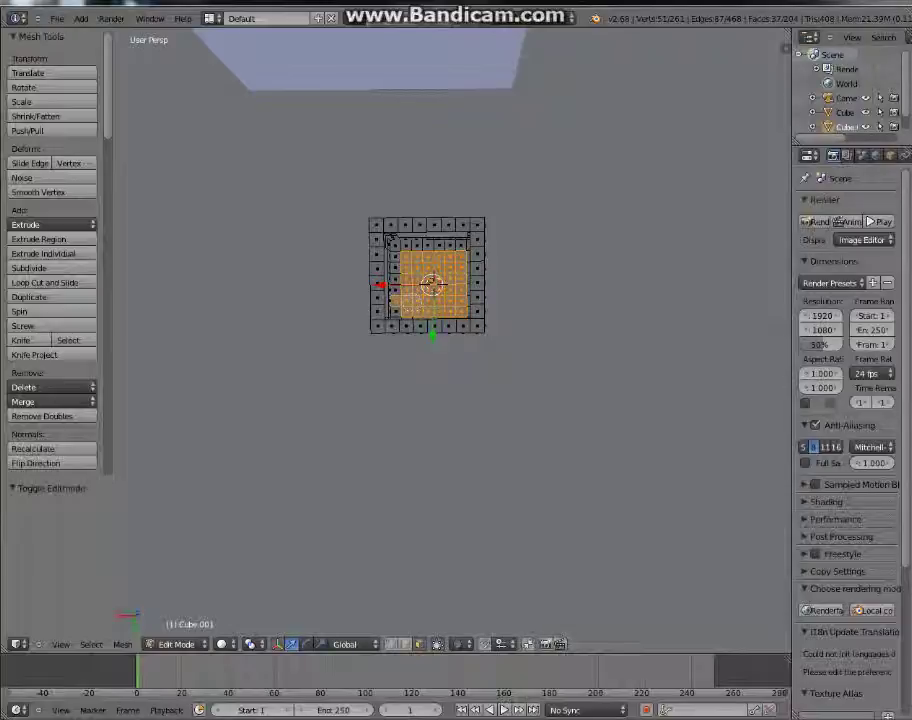
middle_click(389, 302)
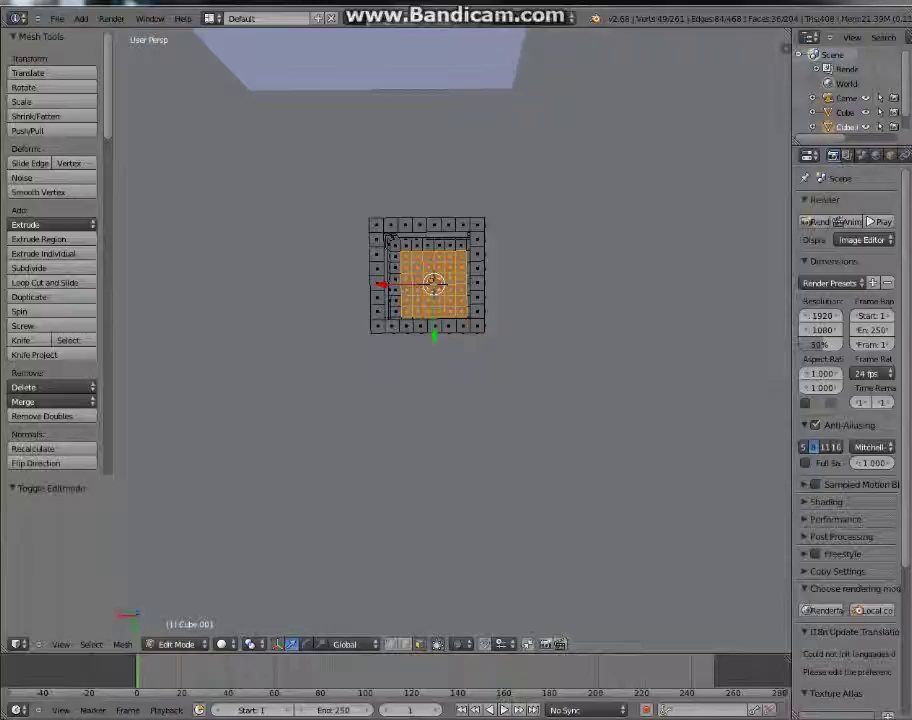
key("x")
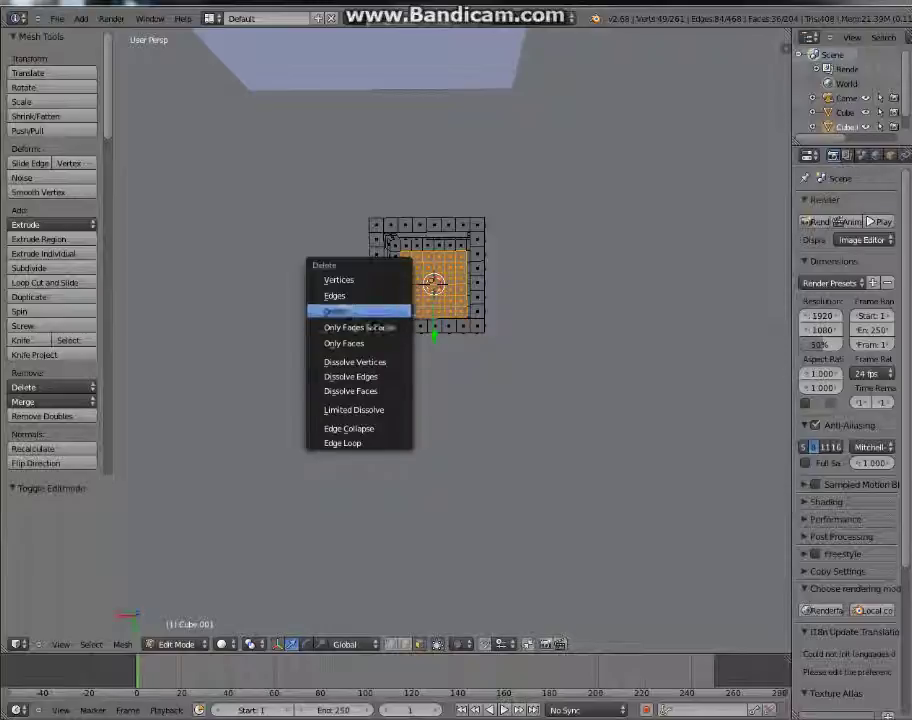
left_click(350, 312)
Step: Return to Object Mode, select the ground plane and lower it about 8.73 units along Z
scroll(350, 312, "up", 7)
middle_click_drag(350, 312, 300, 332)
middle_click_drag(430, 253, 413, 237)
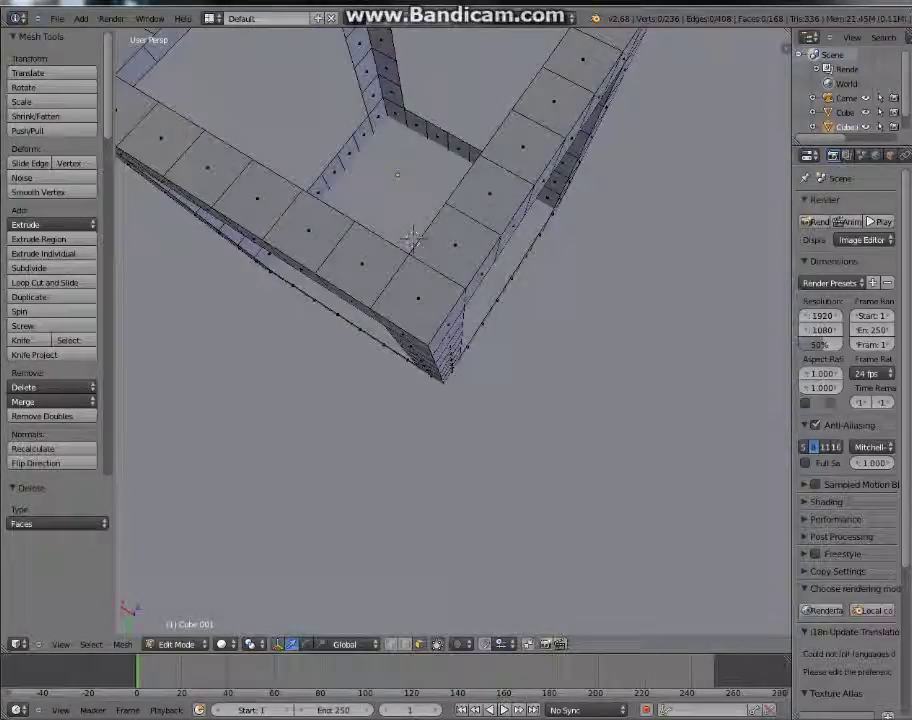
key("Tab")
right_click(413, 237)
left_click_drag(407, 214, 424, 283)
left_click(413, 237)
middle_click_drag(413, 237, 414, 332)
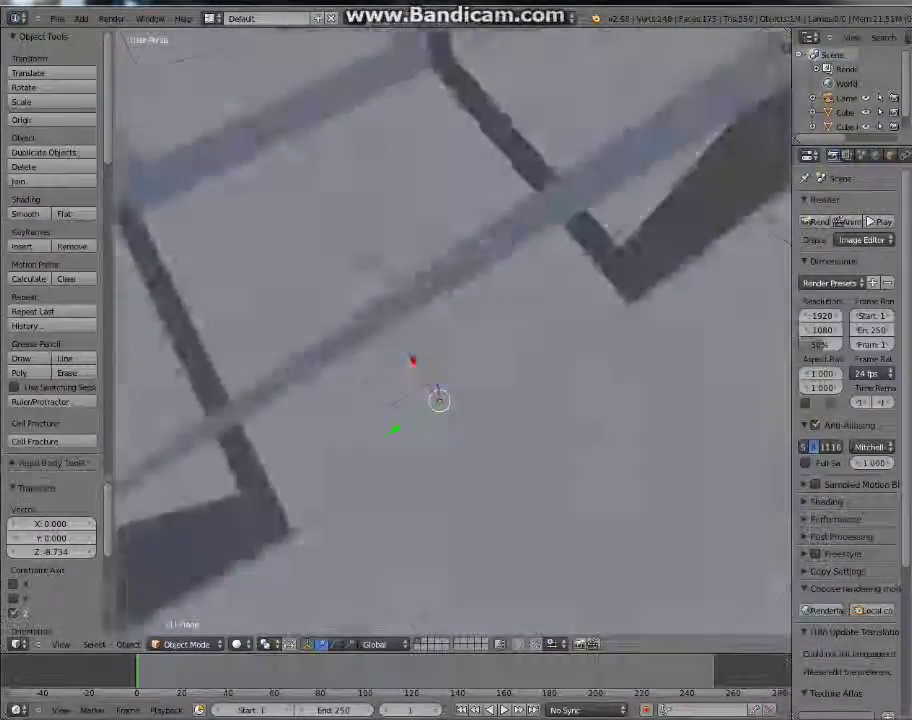
Step: Raise the ground plane about 7.48 units along Z toward the cube frame
scroll(414, 332, "down", 4)
middle_click_drag(436, 240, 418, 157)
middle_click_drag(428, 280, 424, 328)
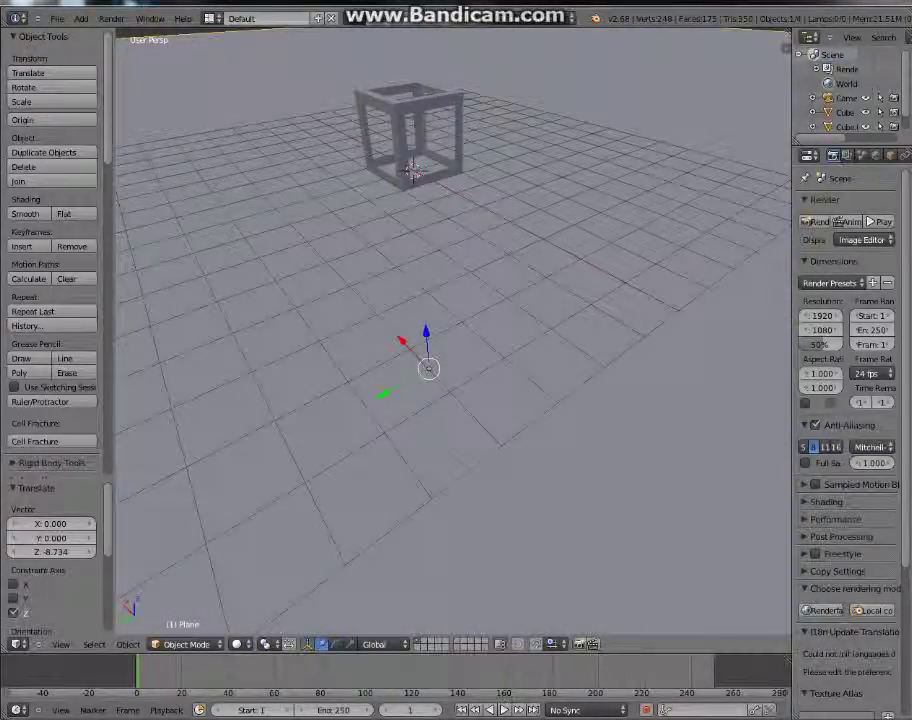
left_click_drag(425, 332, 424, 321)
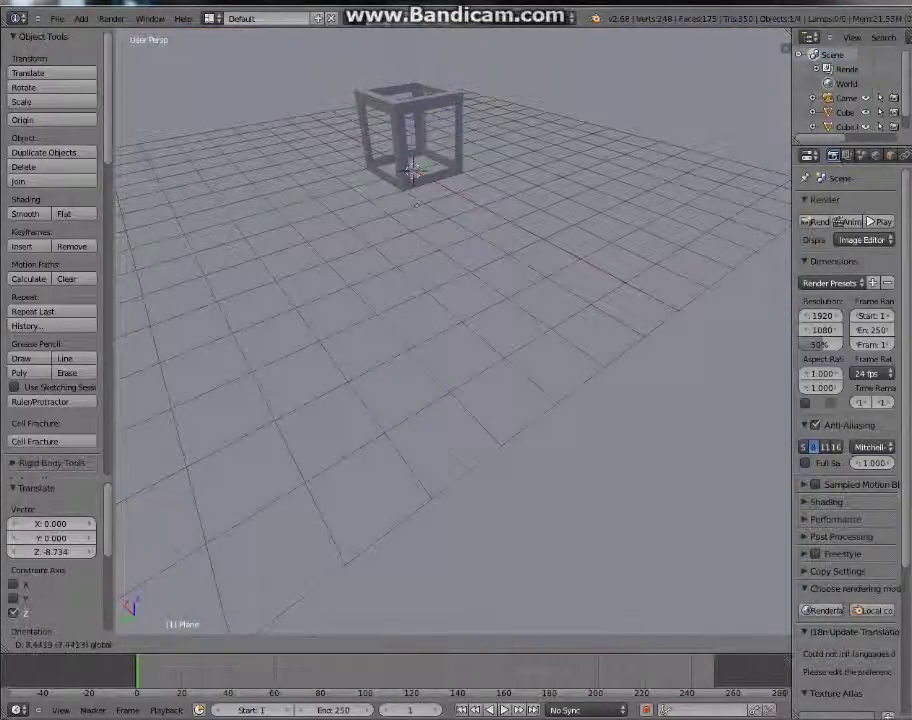
left_click(412, 178)
Step: Switch to the camera view, select the solid inner cube and lower it about 5.39 units along Z
key("KP_0")
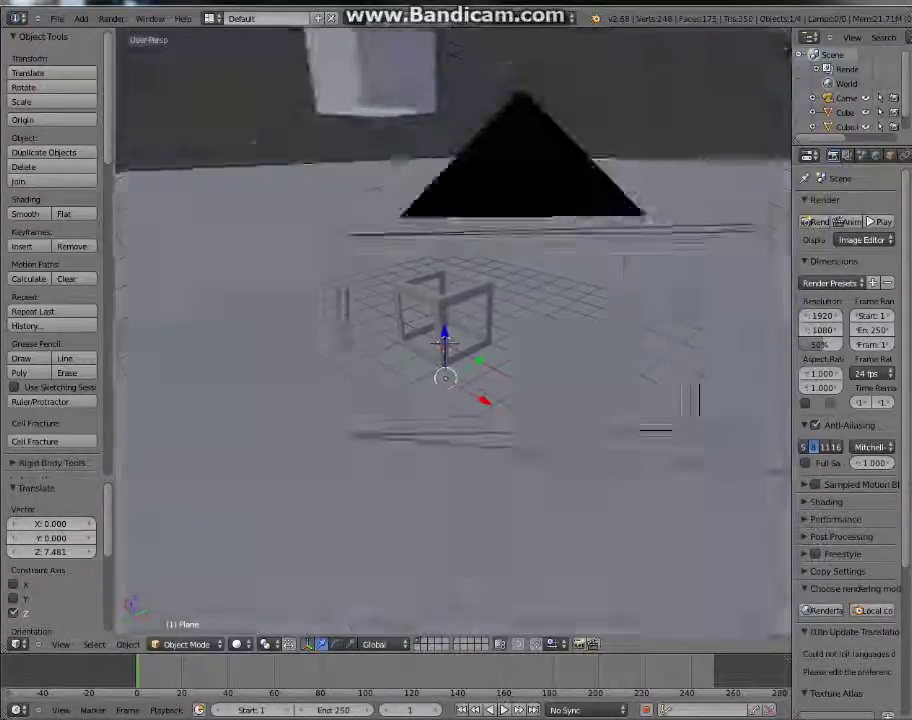
right_click(380, 85)
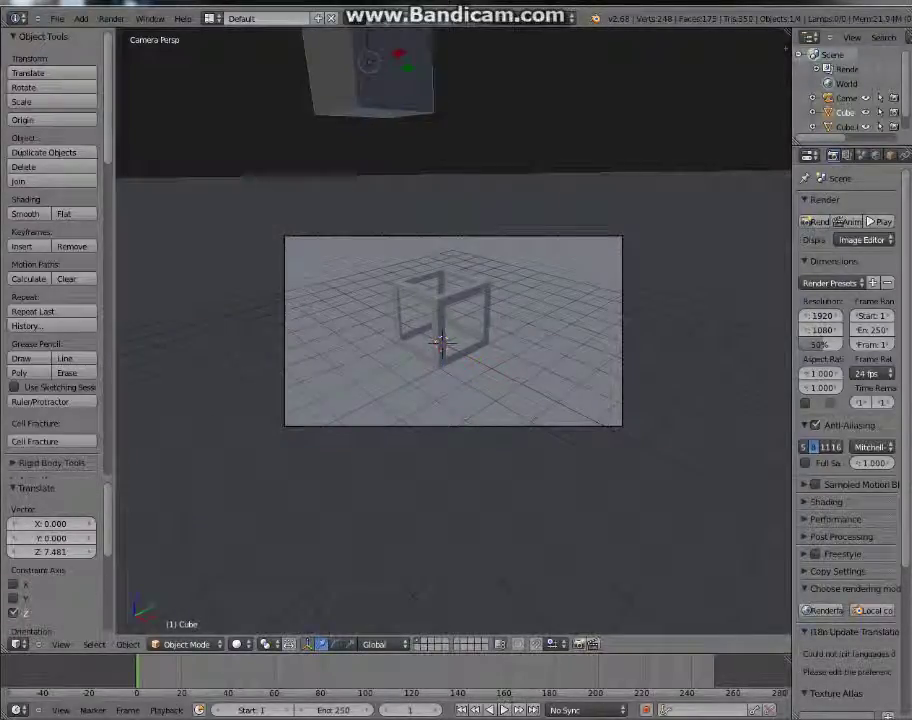
key("g")
key("z")
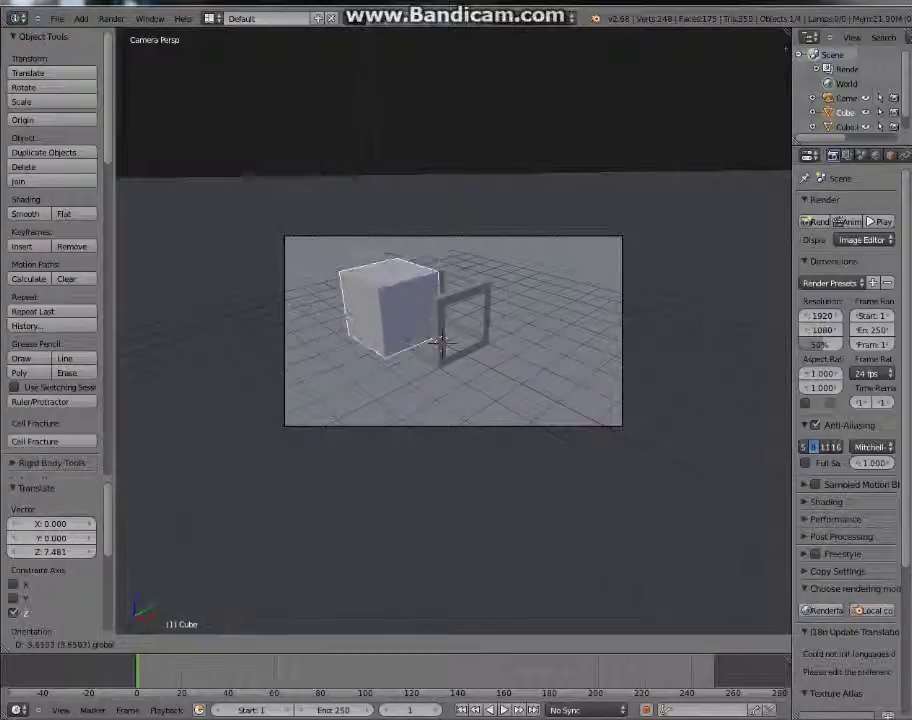
left_click_drag(396, 279, 395, 283)
Step: Scale the solid inner cube by about 0.717 and move it about 1.63 units along Y into the frame
key("s")
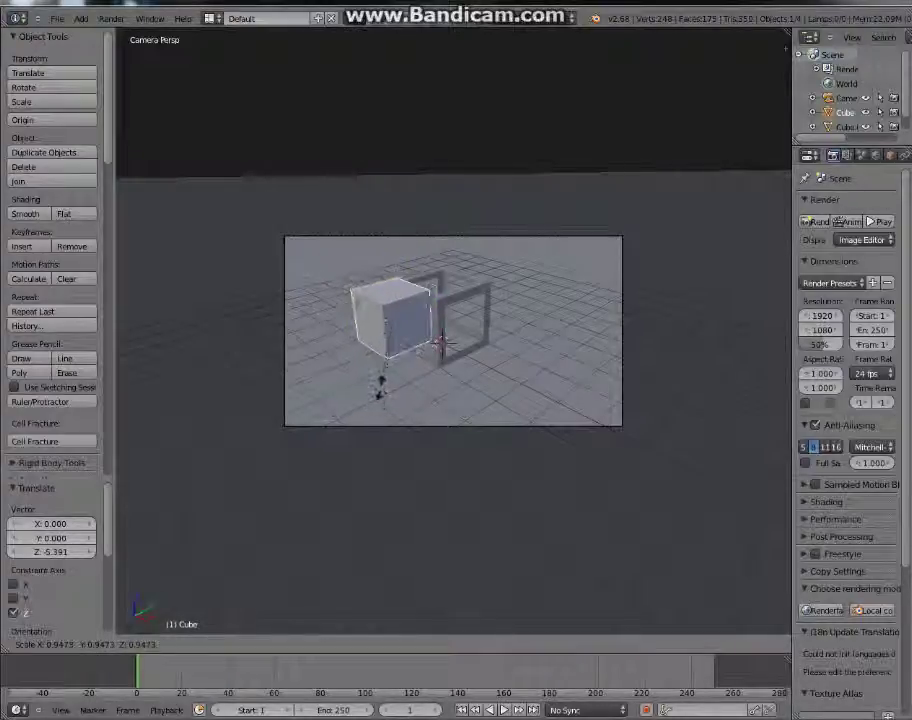
left_click(388, 374)
key("s")
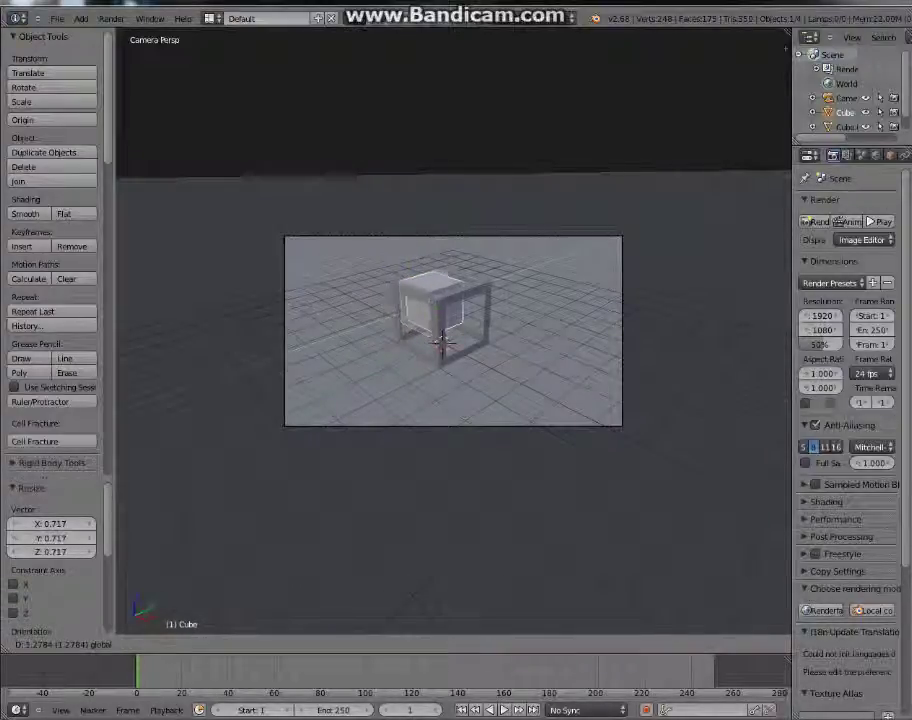
left_click_drag(475, 287, 474, 288)
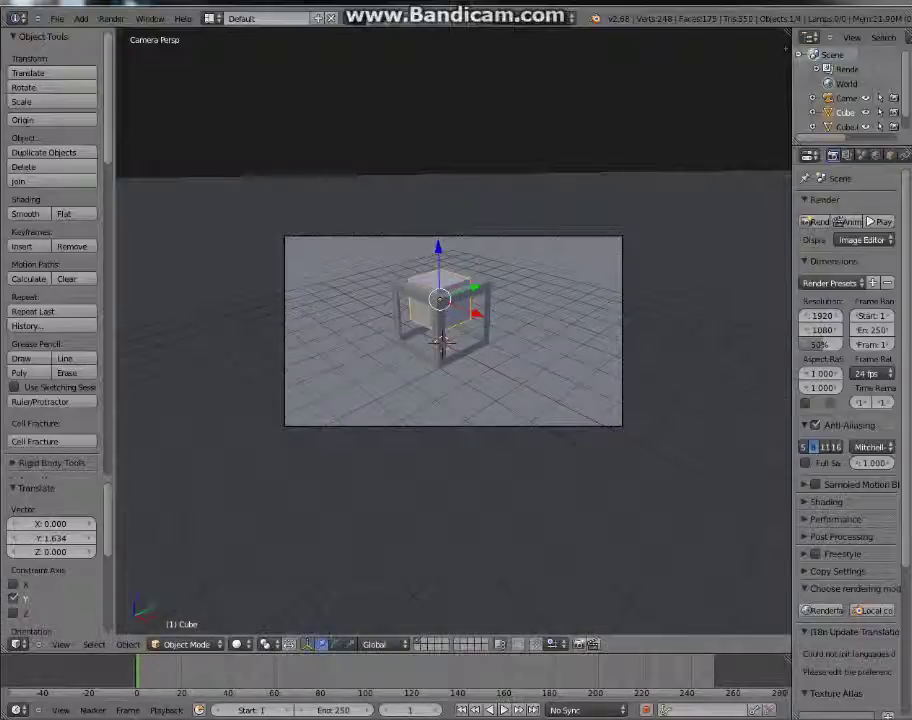
Step: Lower the inner cube about 0.54 units along Z and scale it by about 1.53 to fill the frame
left_click_drag(438, 250, 438, 269)
key("s")
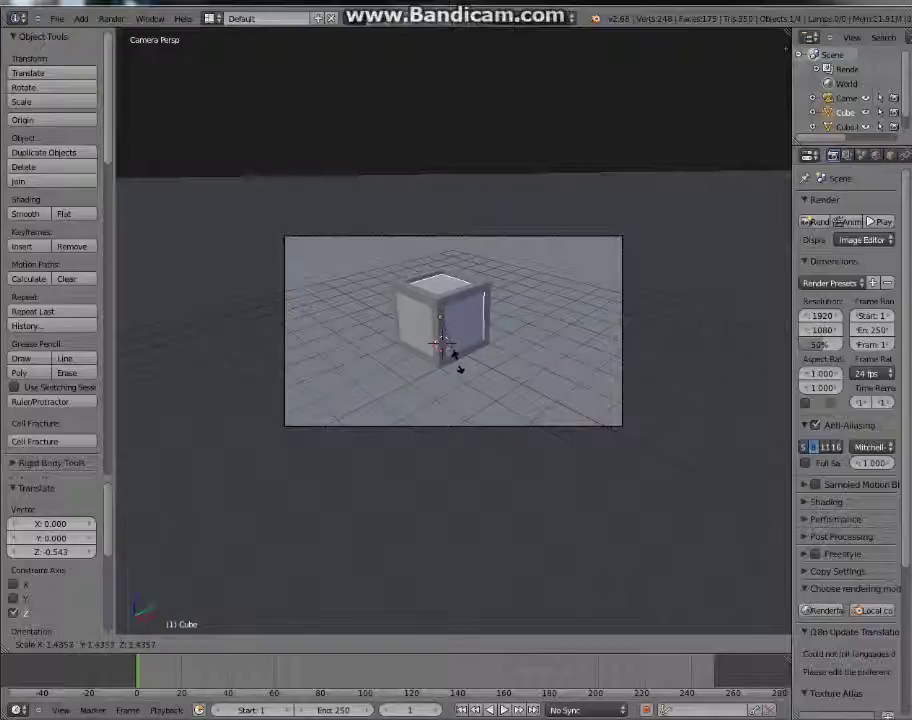
left_click(459, 367)
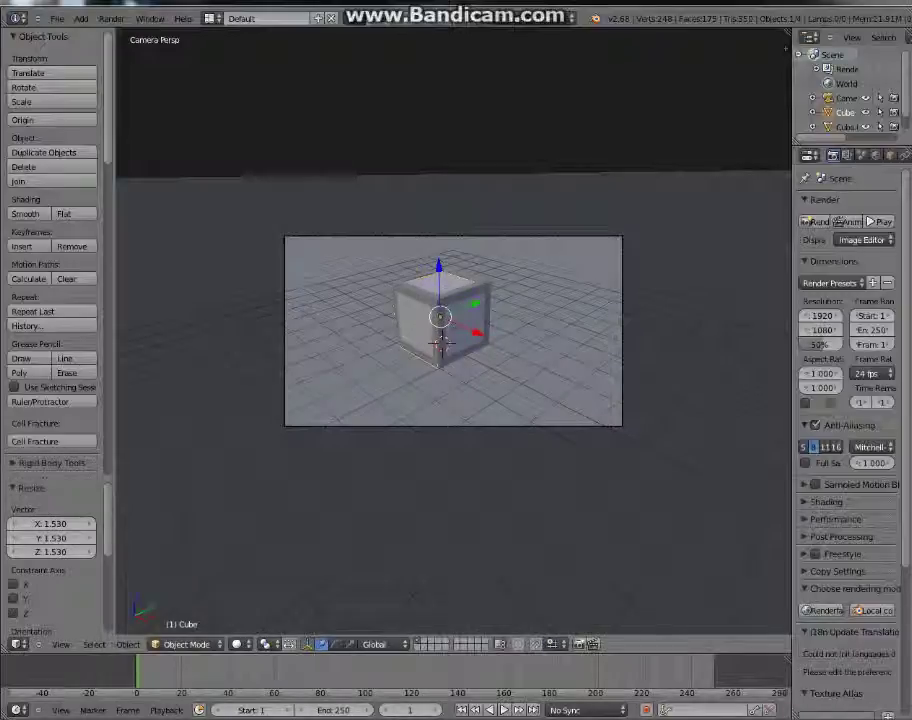
Step: Nudge the inner cube about 0.019 units along Y to align it with the frame
key("g")
key("y")
left_click(441, 343)
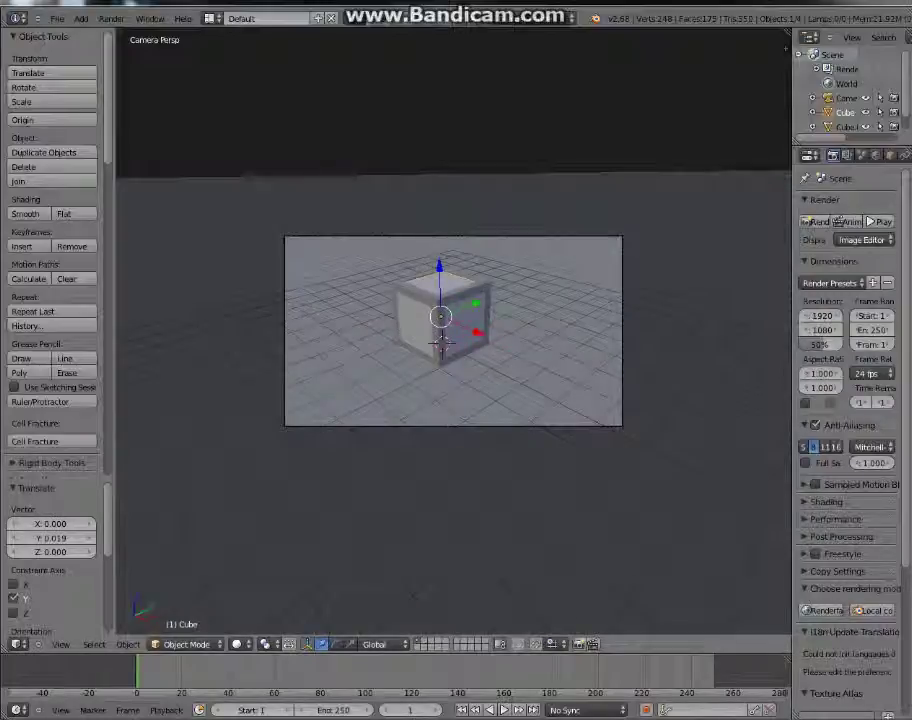
Step: Set the world's gather method to Approximate and enable Indirect Lighting
left_click_drag(792, 340, 718, 340)
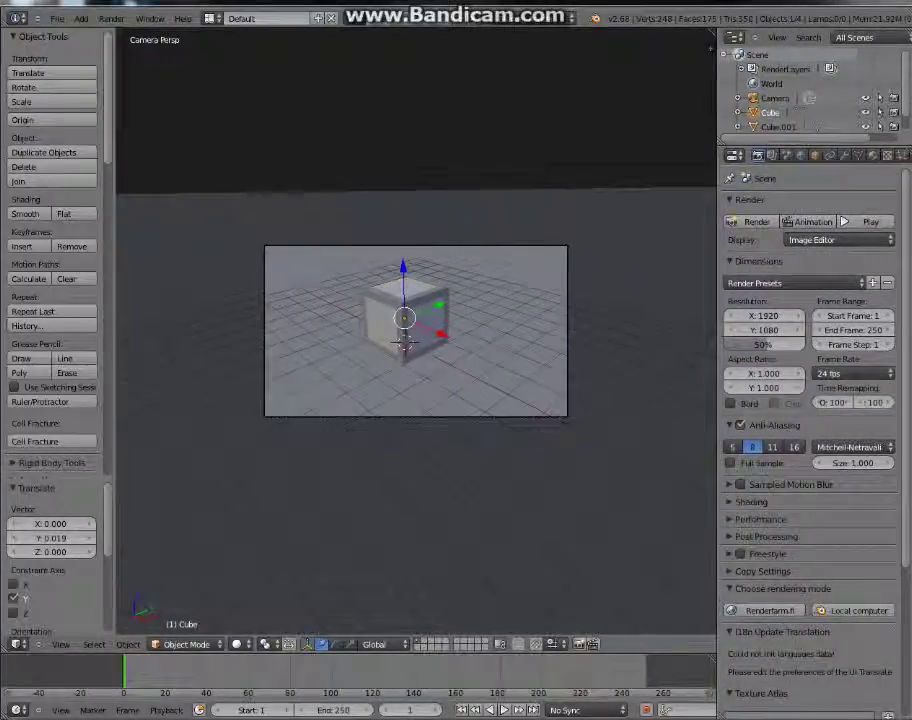
left_click(801, 155)
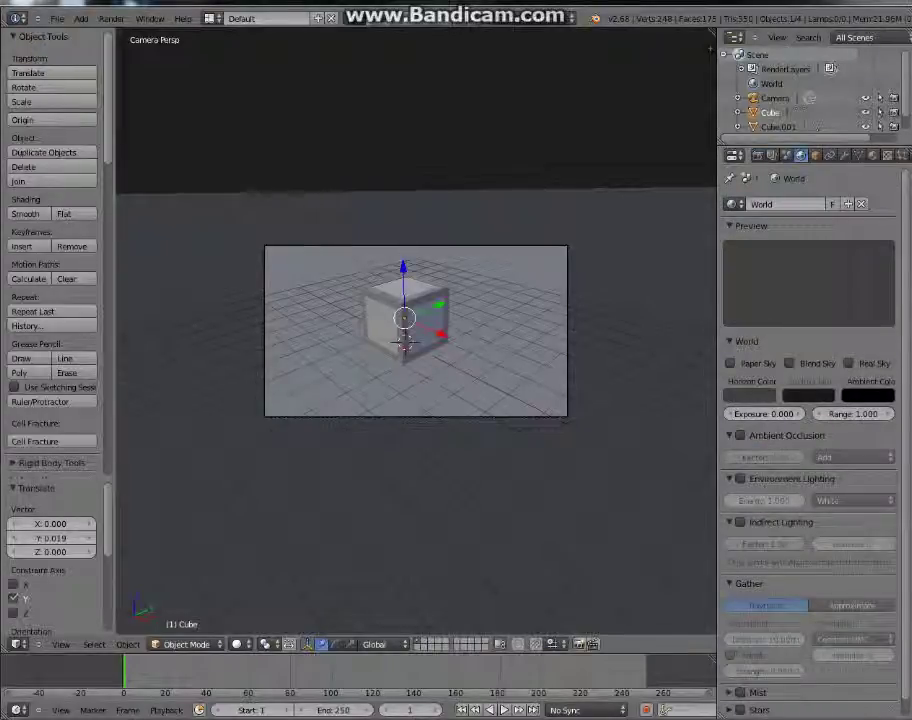
left_click(852, 605)
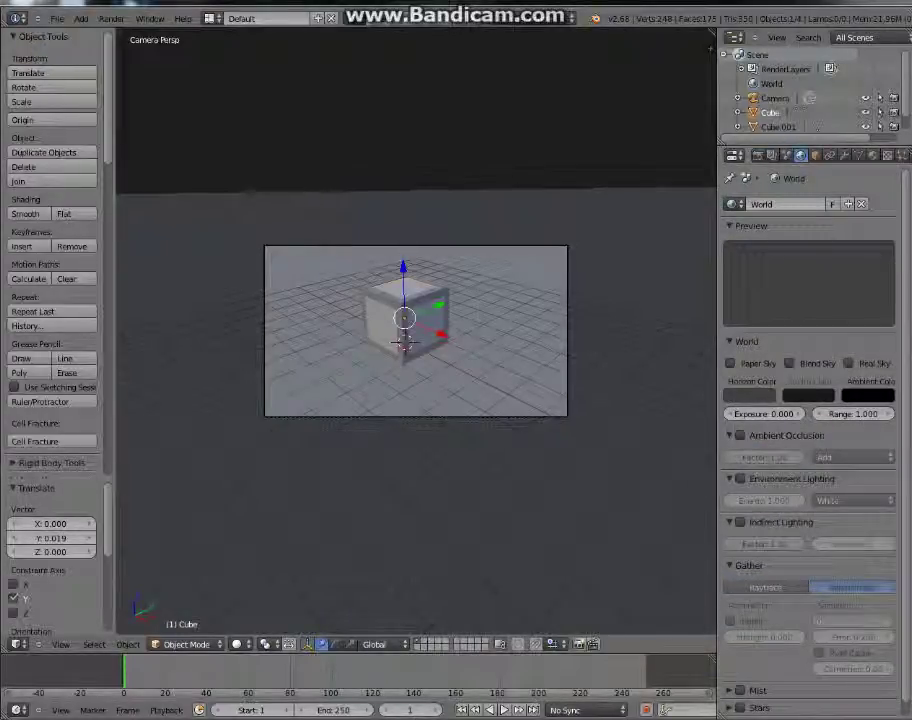
left_click(741, 522)
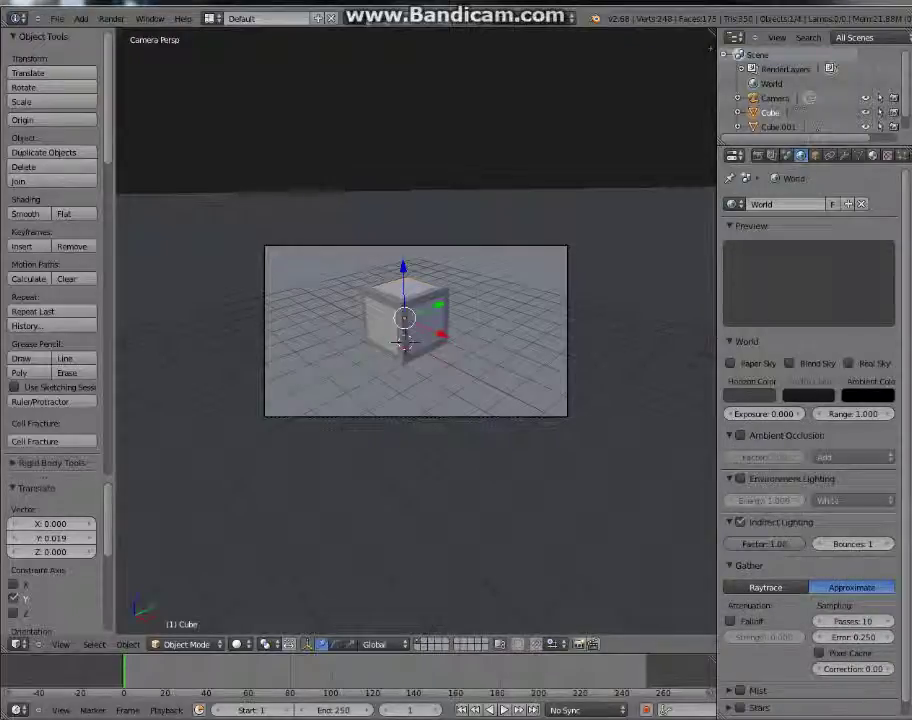
Step: Set the Emit value of the inner cube's material to 3
left_click(873, 155)
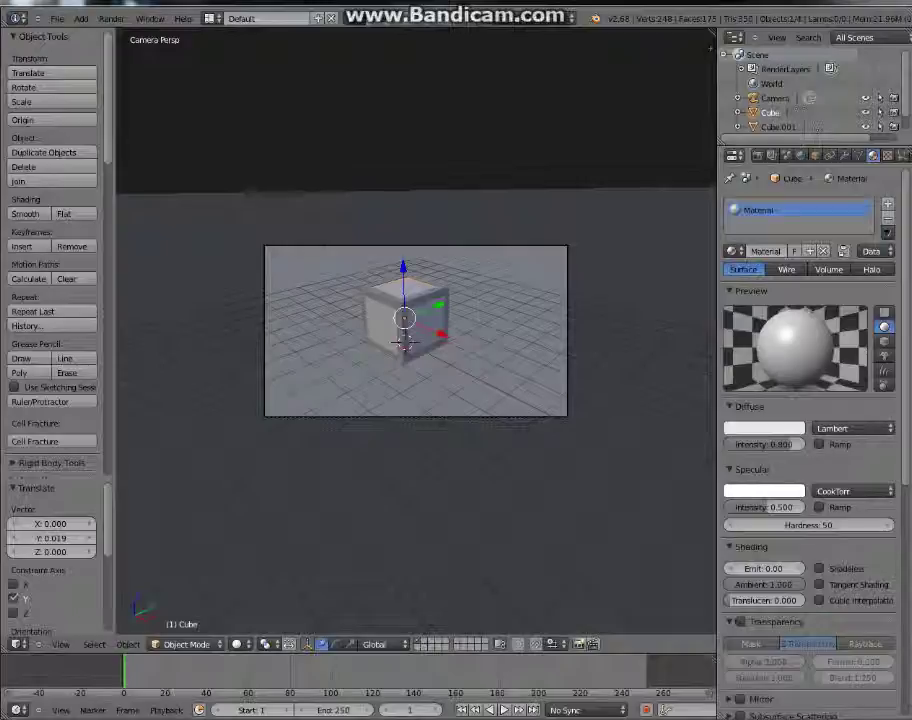
left_click(764, 568)
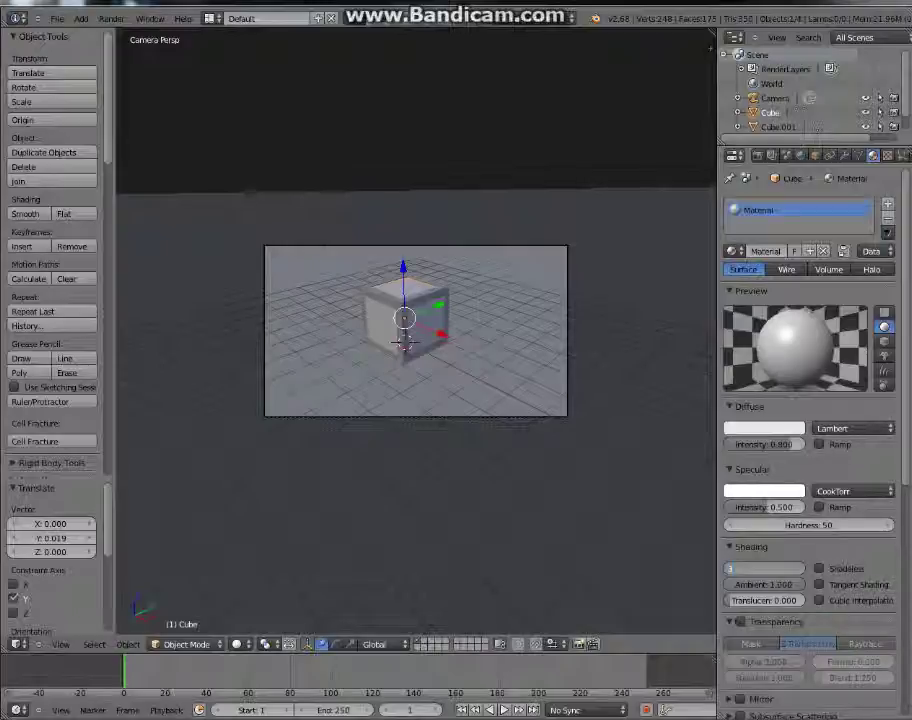
key("Return")
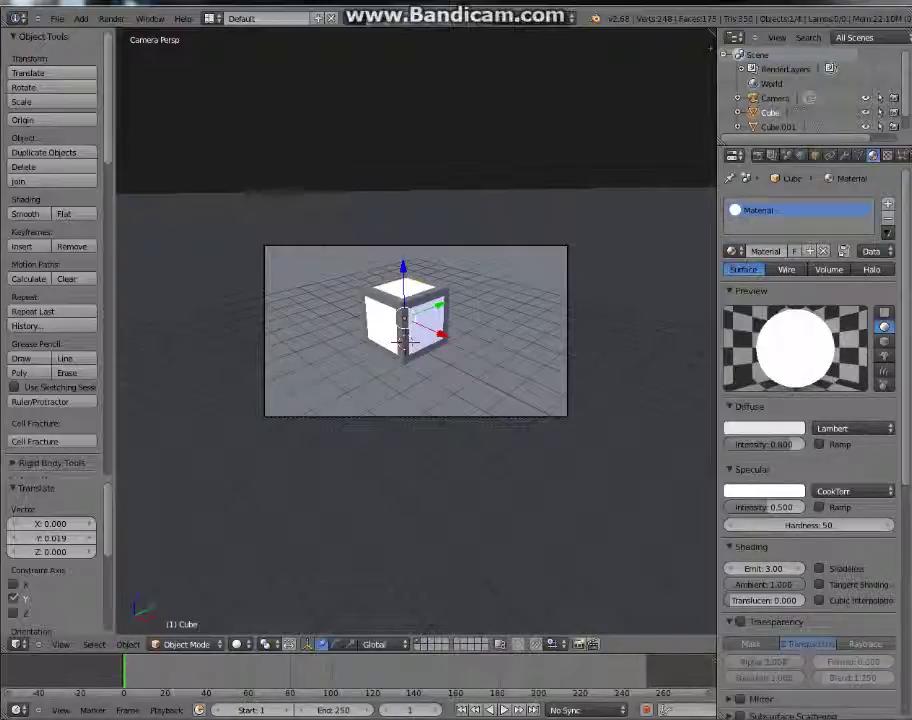
Step: Give the cube frame a new material with a black diffuse colour and test-render the scene
right_click(446, 318)
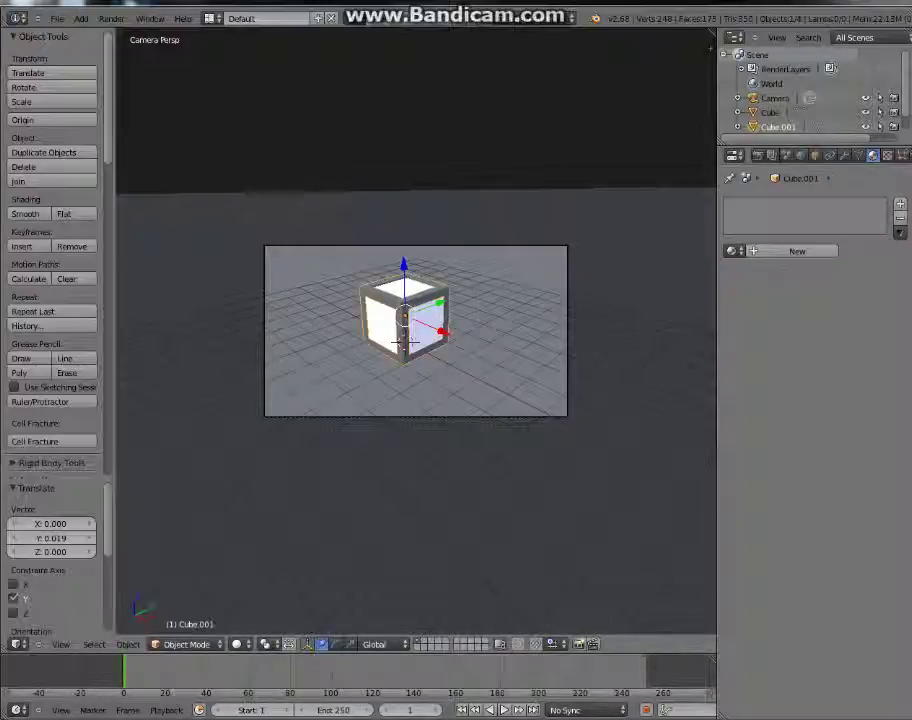
left_click(797, 251)
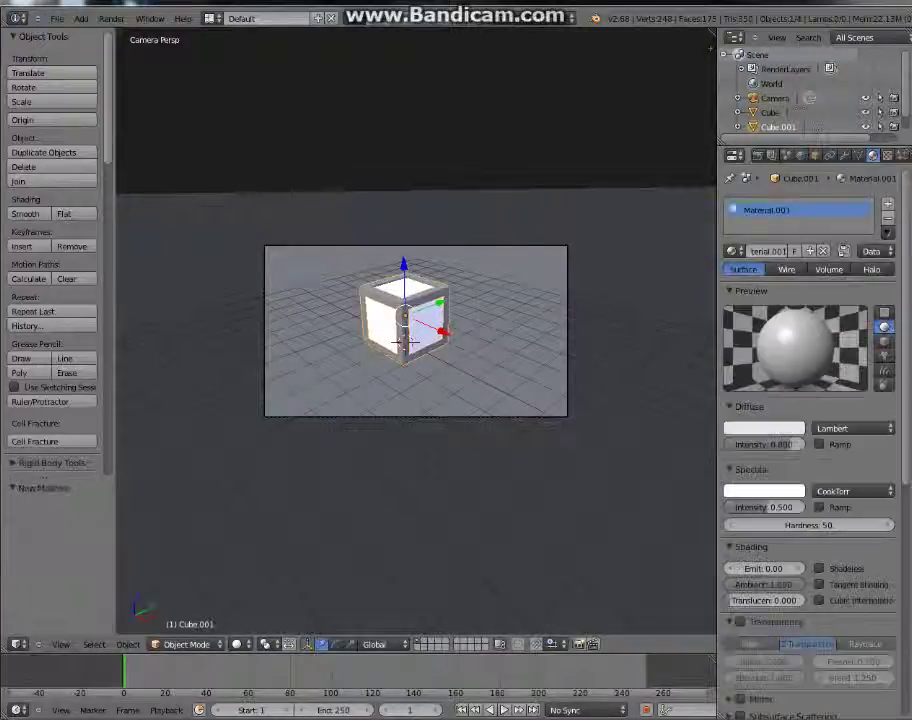
left_click(763, 430)
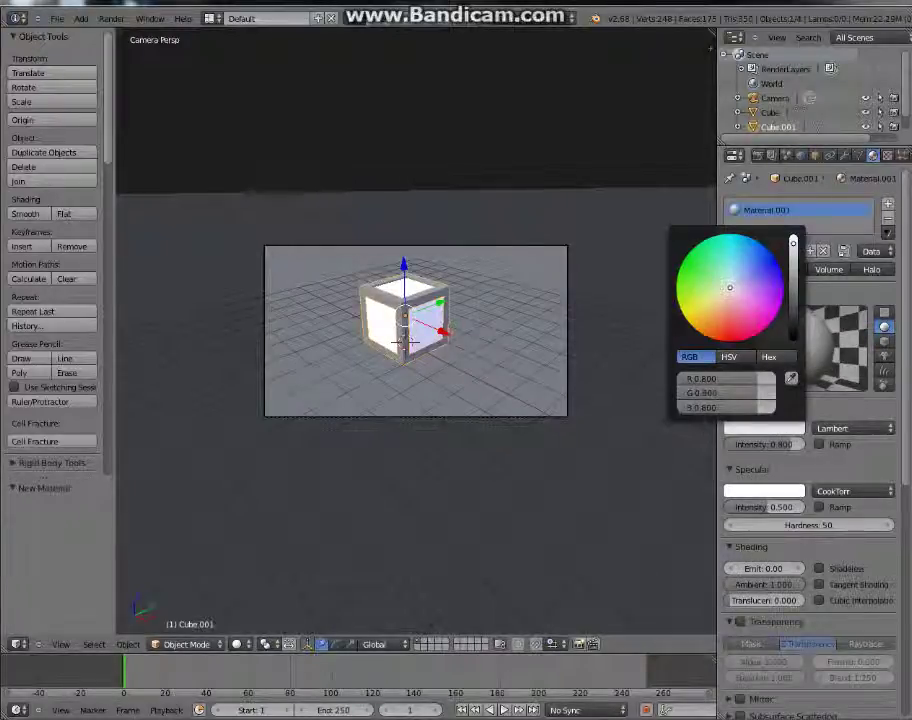
left_click_drag(793, 244, 793, 340)
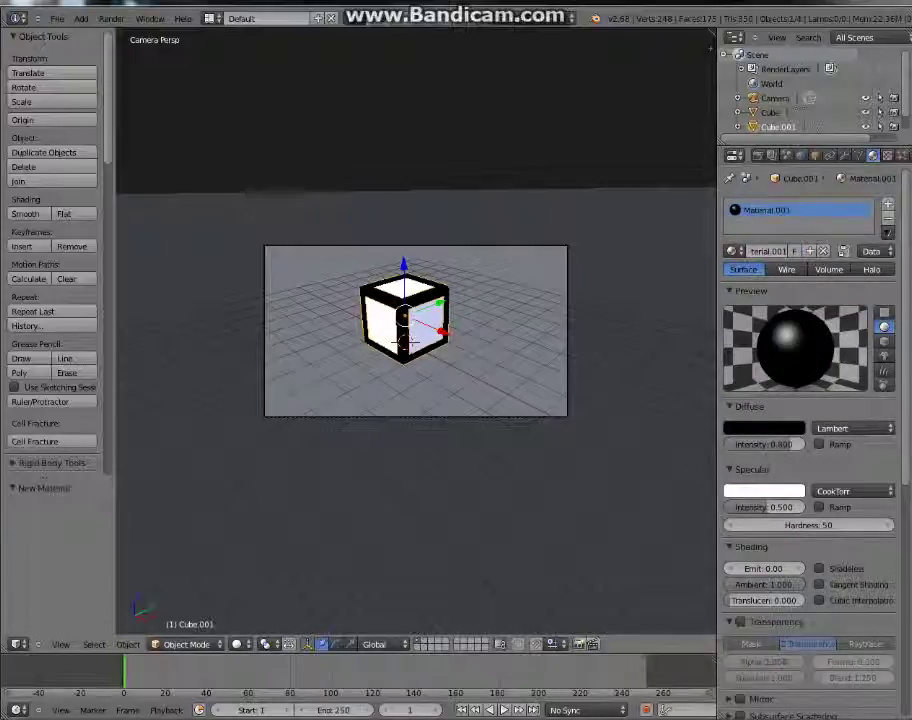
key("F12")
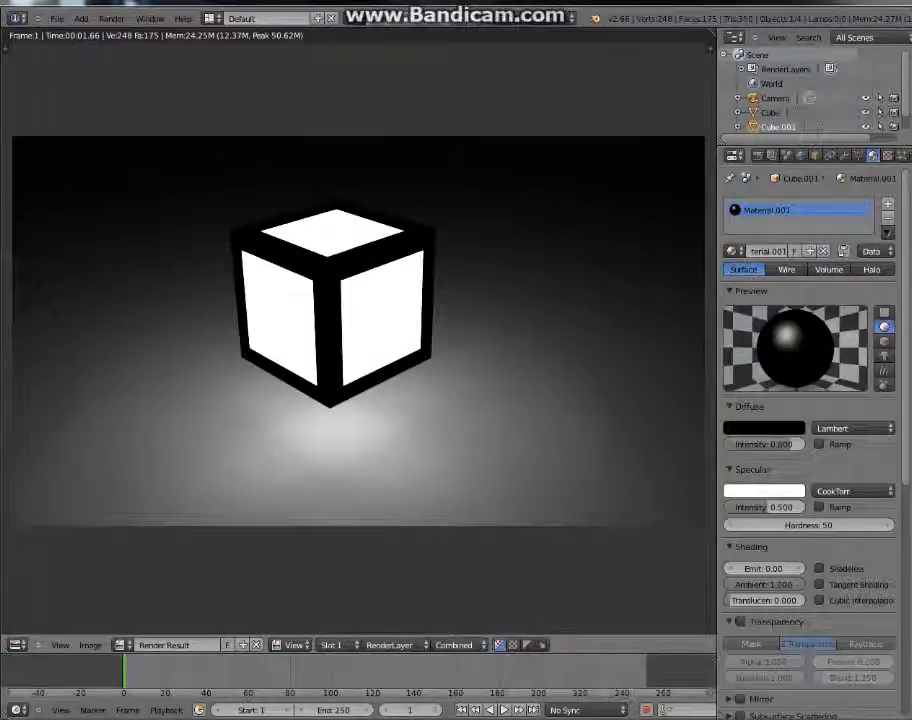
key("Escape")
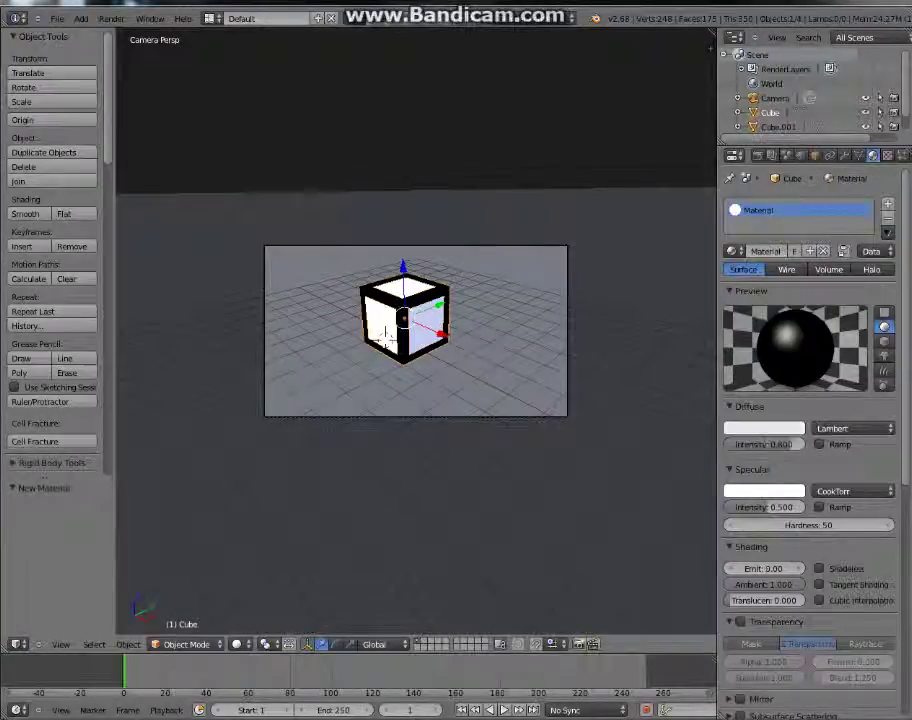
Step: Join the cube frame and inner cube into one object and shift it about 0.16 units along Y
right_click(383, 340)
right_click(383, 340)
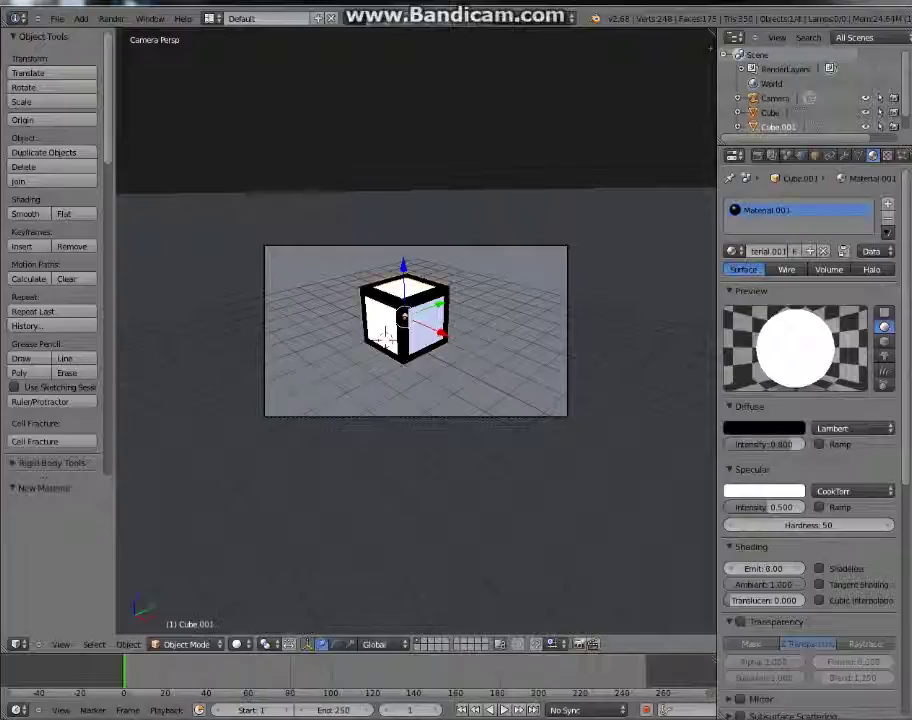
right_click(383, 340)
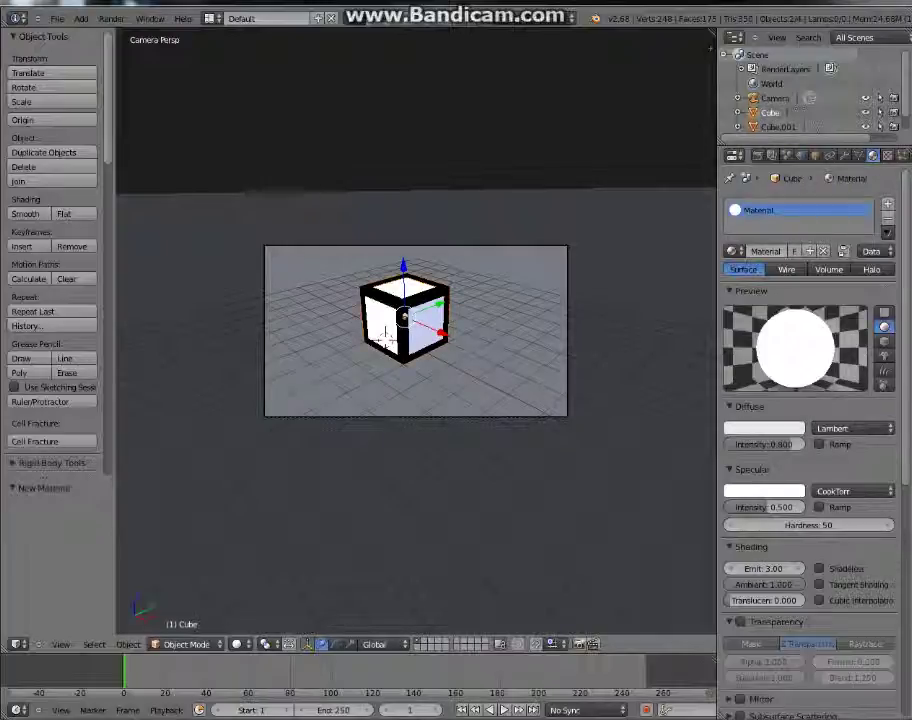
key("ctrl+j")
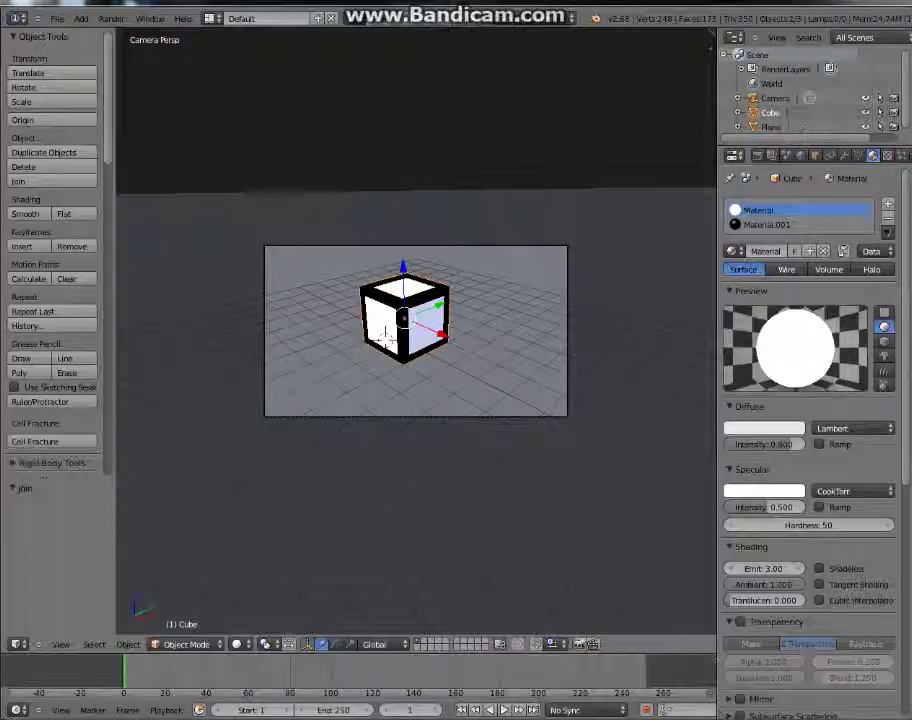
key("g")
key("y")
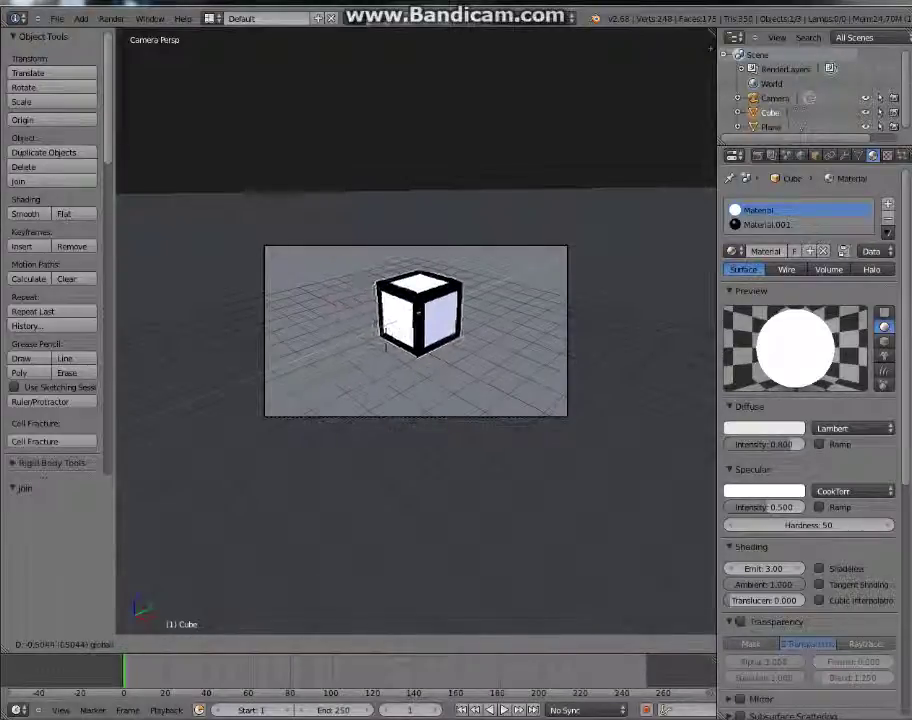
left_click(385, 338)
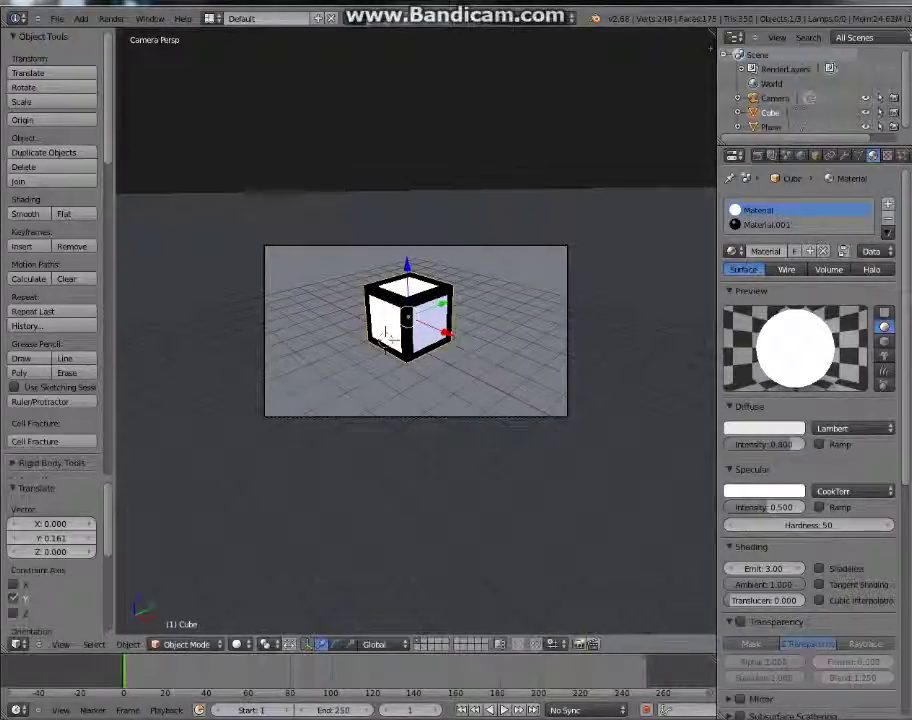
Step: Duplicate the joined cube with an offset of about -2.57, -2.14, 0.85, and duplicate that copy with an offset of about 4.87, 5.19, -0.03
key("shift+d")
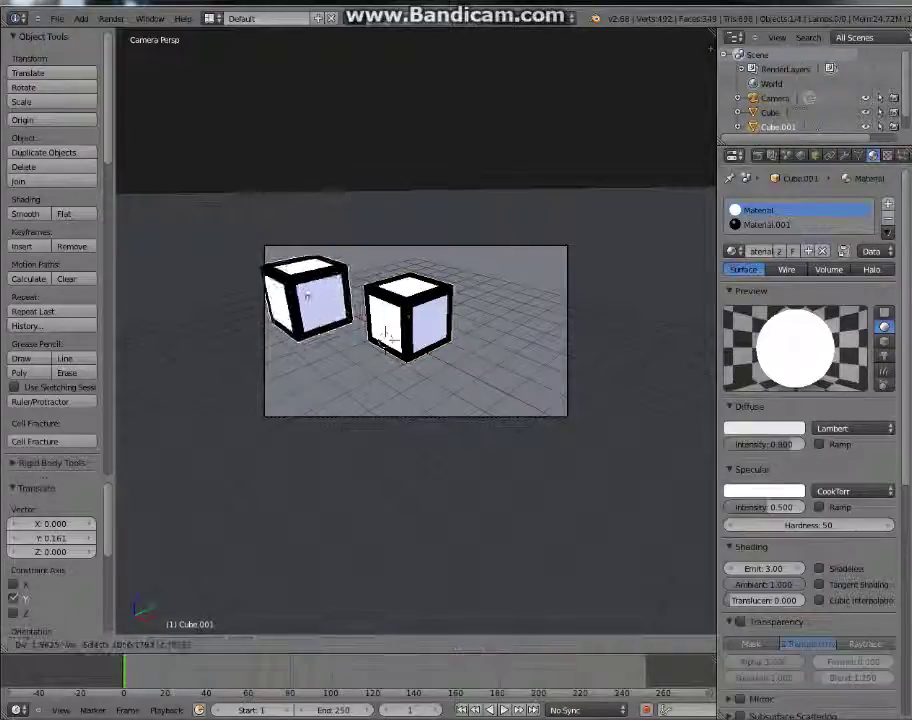
left_click(386, 338)
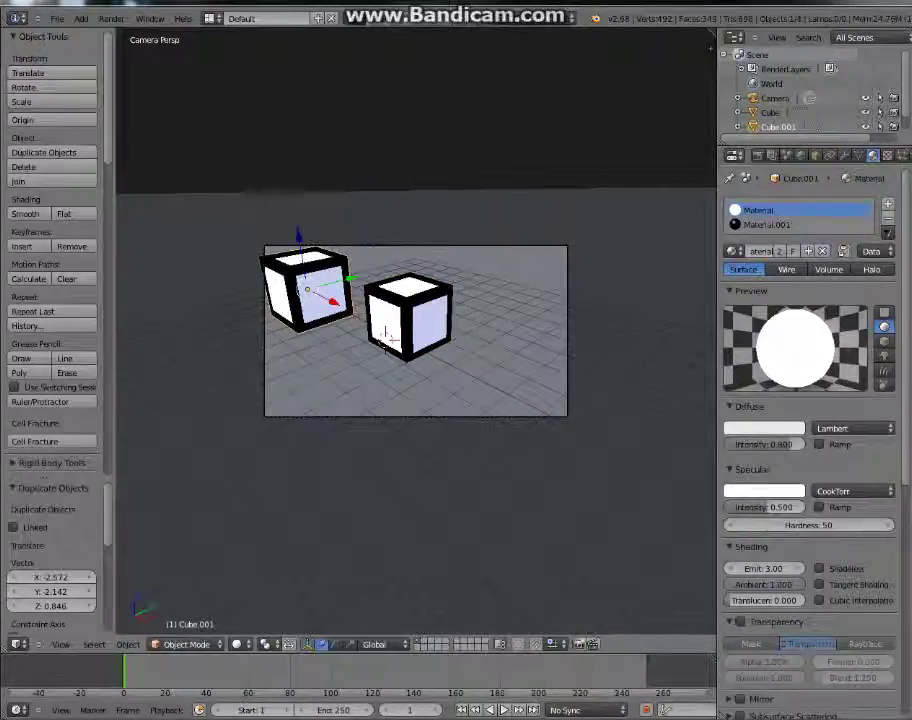
key("shift+d")
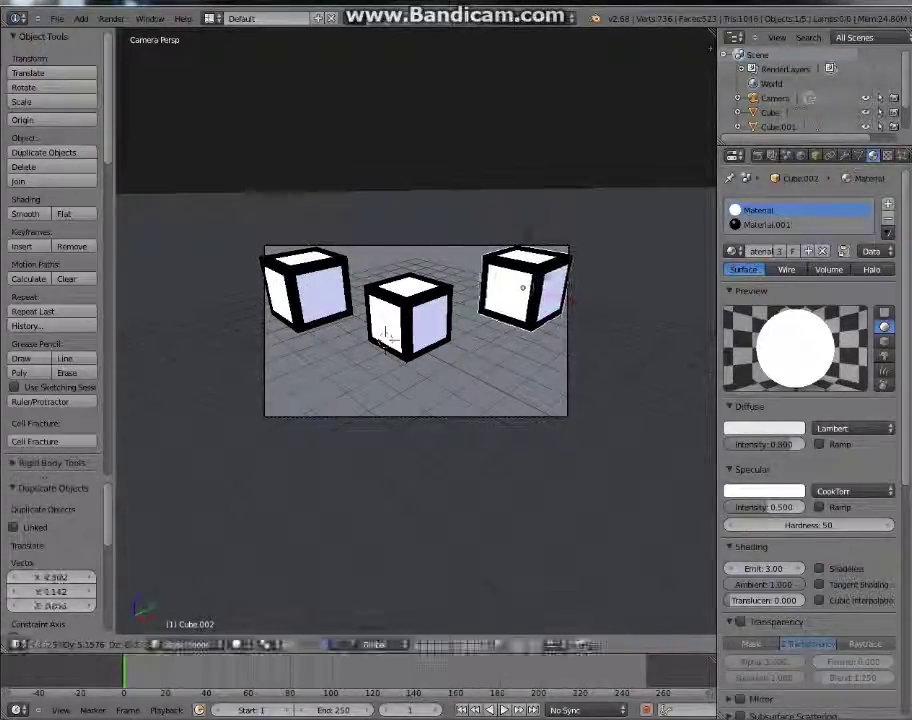
left_click(386, 338)
Step: Duplicate the central cube with an offset of about 4.27, 3.57, -1.38 and render the scene
right_click(386, 338)
key("shift+d")
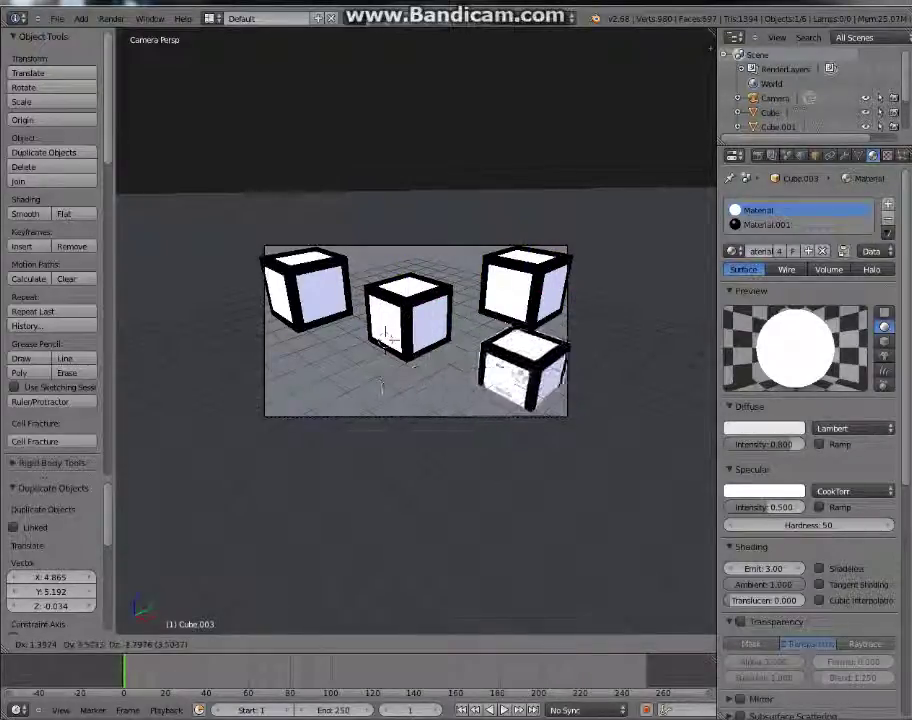
left_click(383, 333)
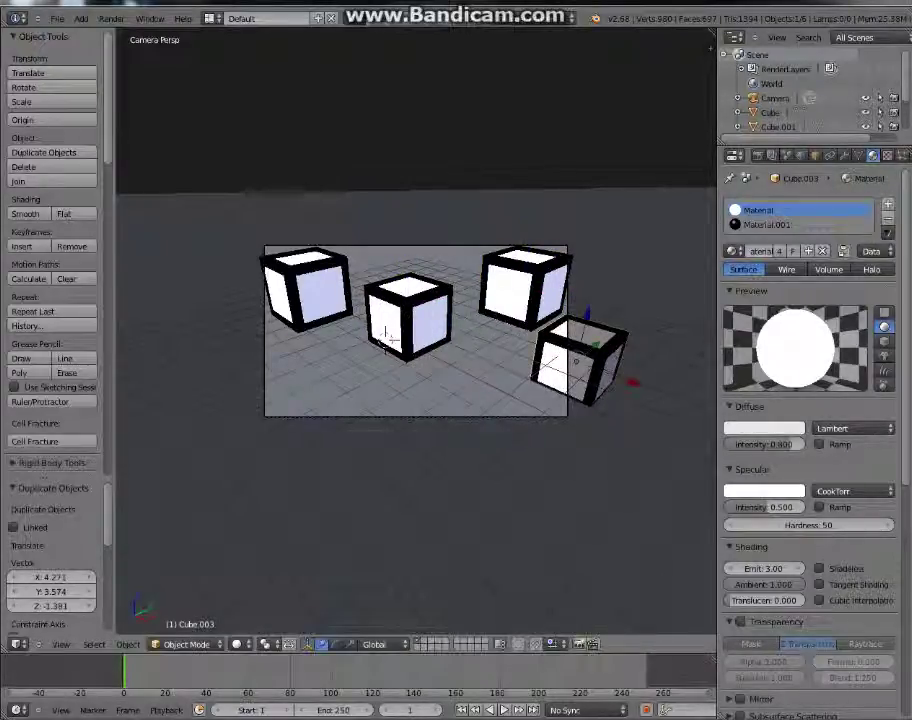
key("F12")
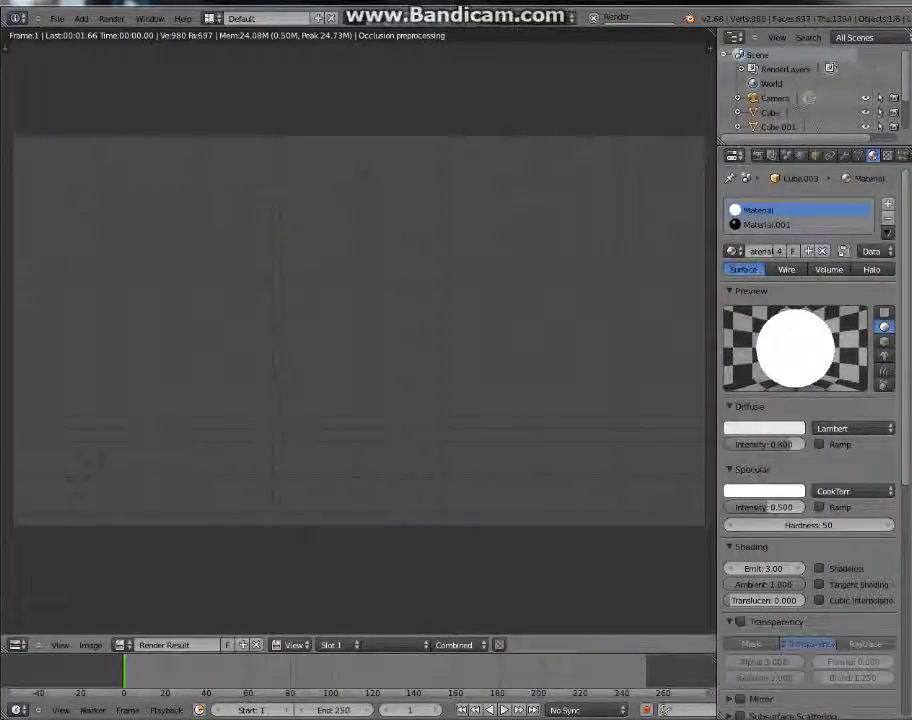